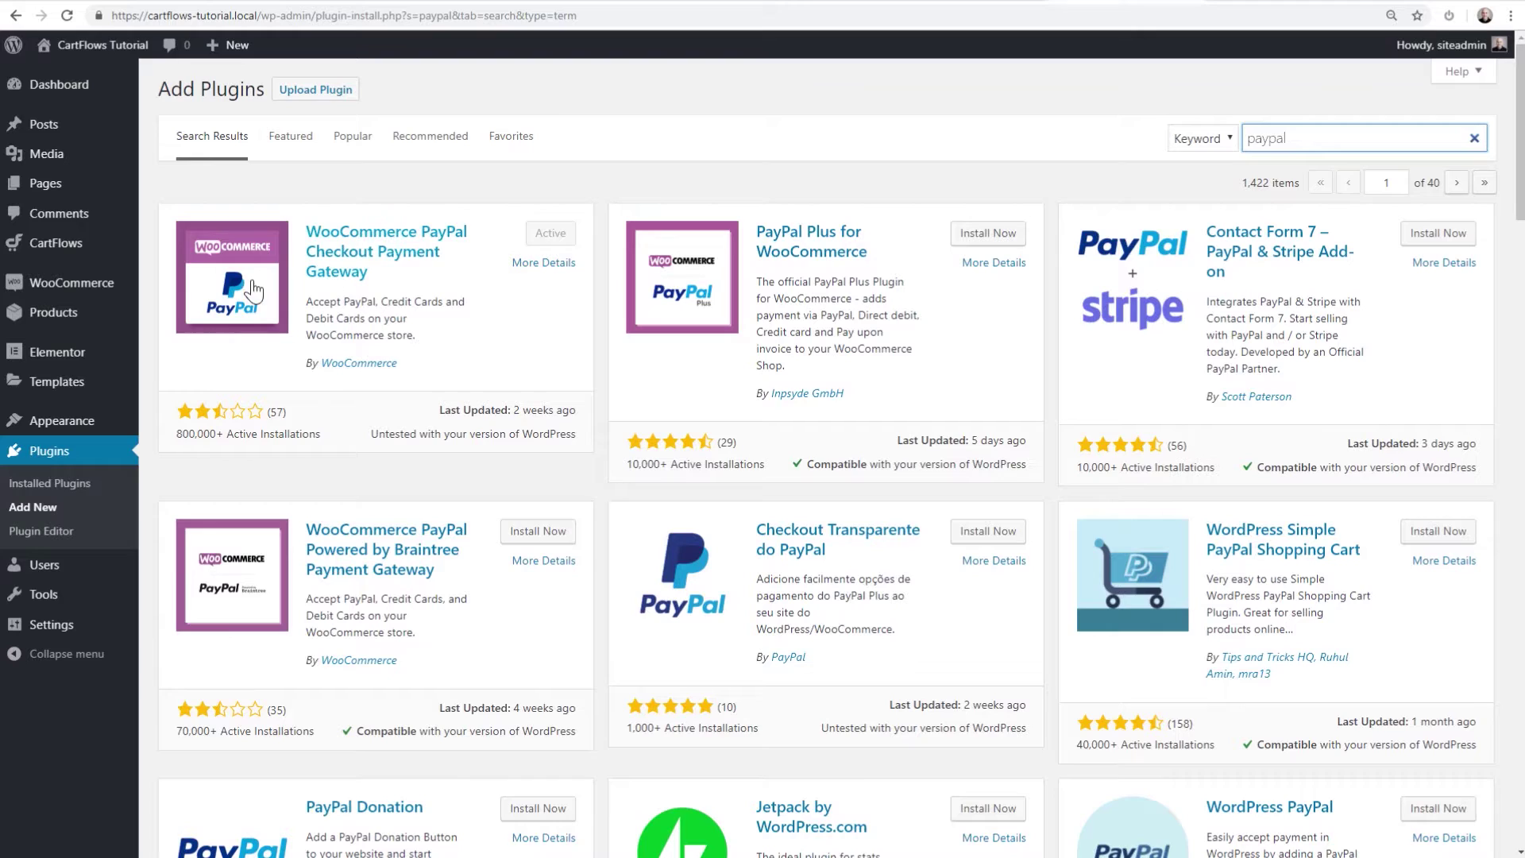
- Go to the CartFlows flows list
click(89, 251)
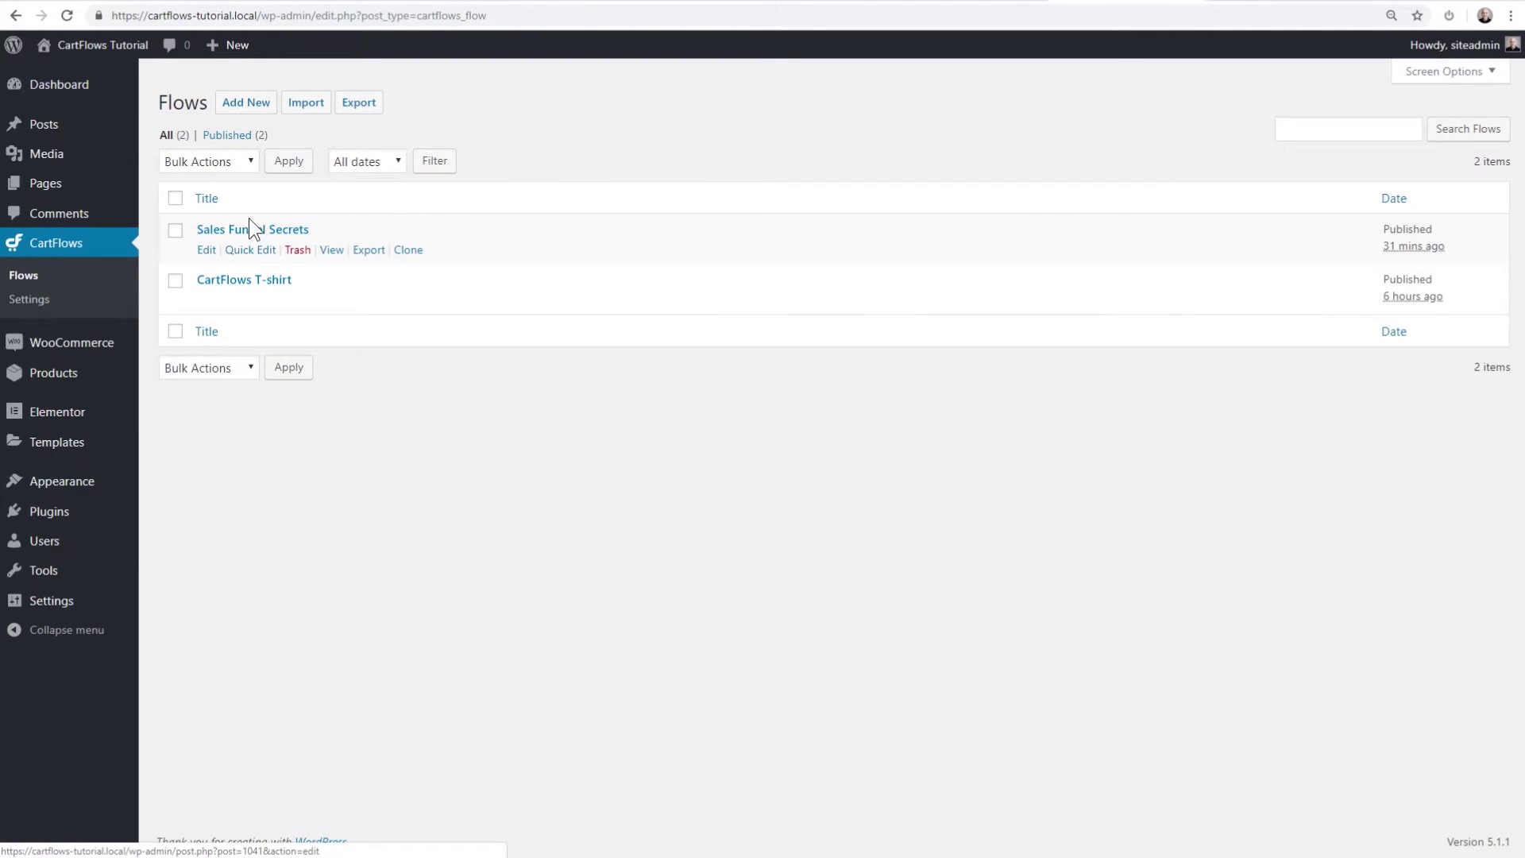
- Open the Sales Funnel Secrets flow, preview its checkout page, and return to Edit Flow
click(242, 230)
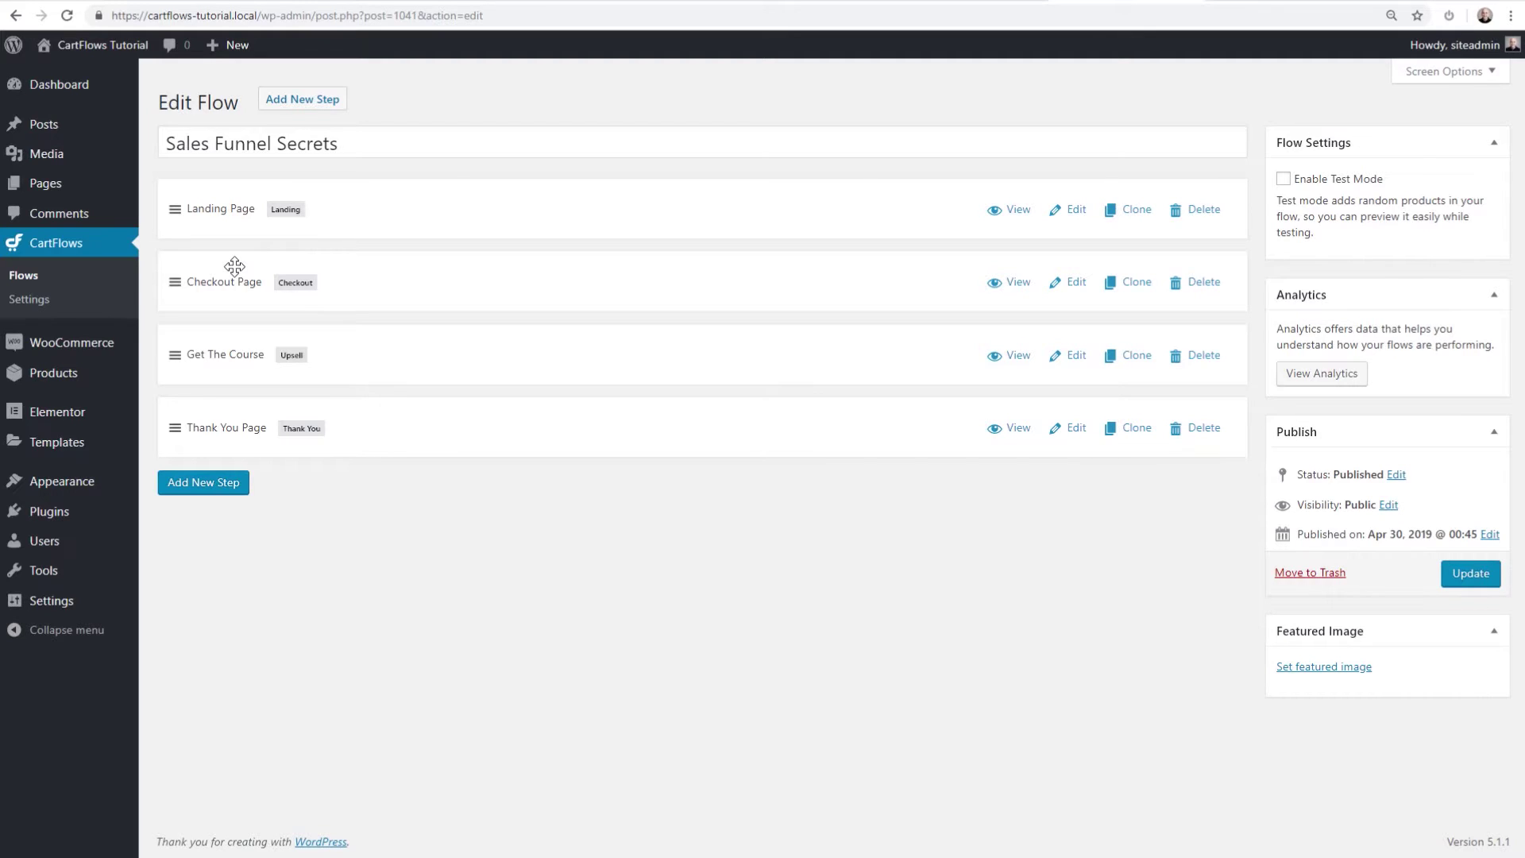
click(1246, 2)
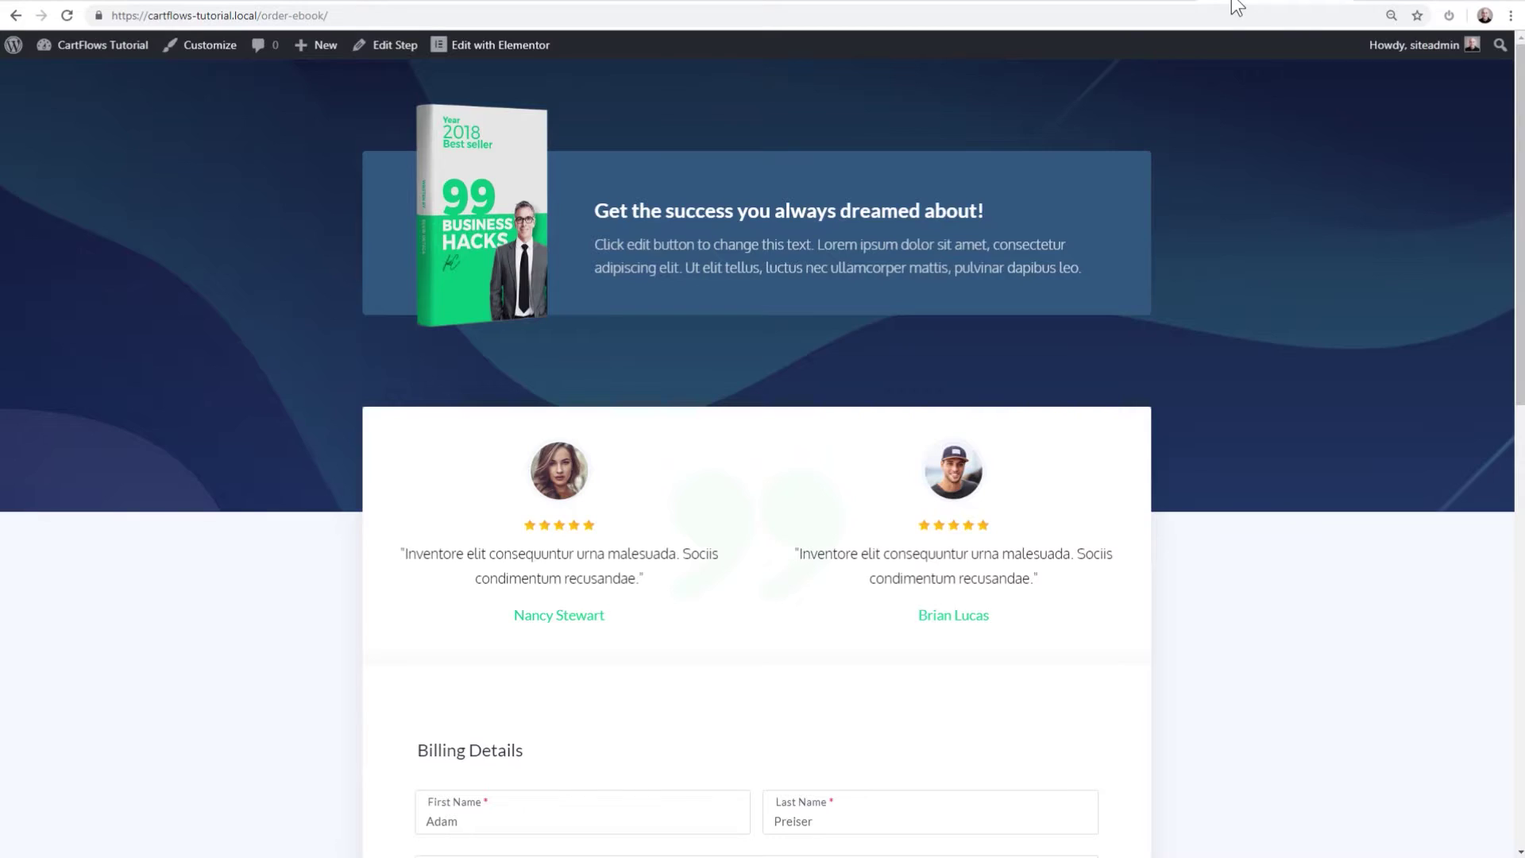
scroll(788, 226, down, 5)
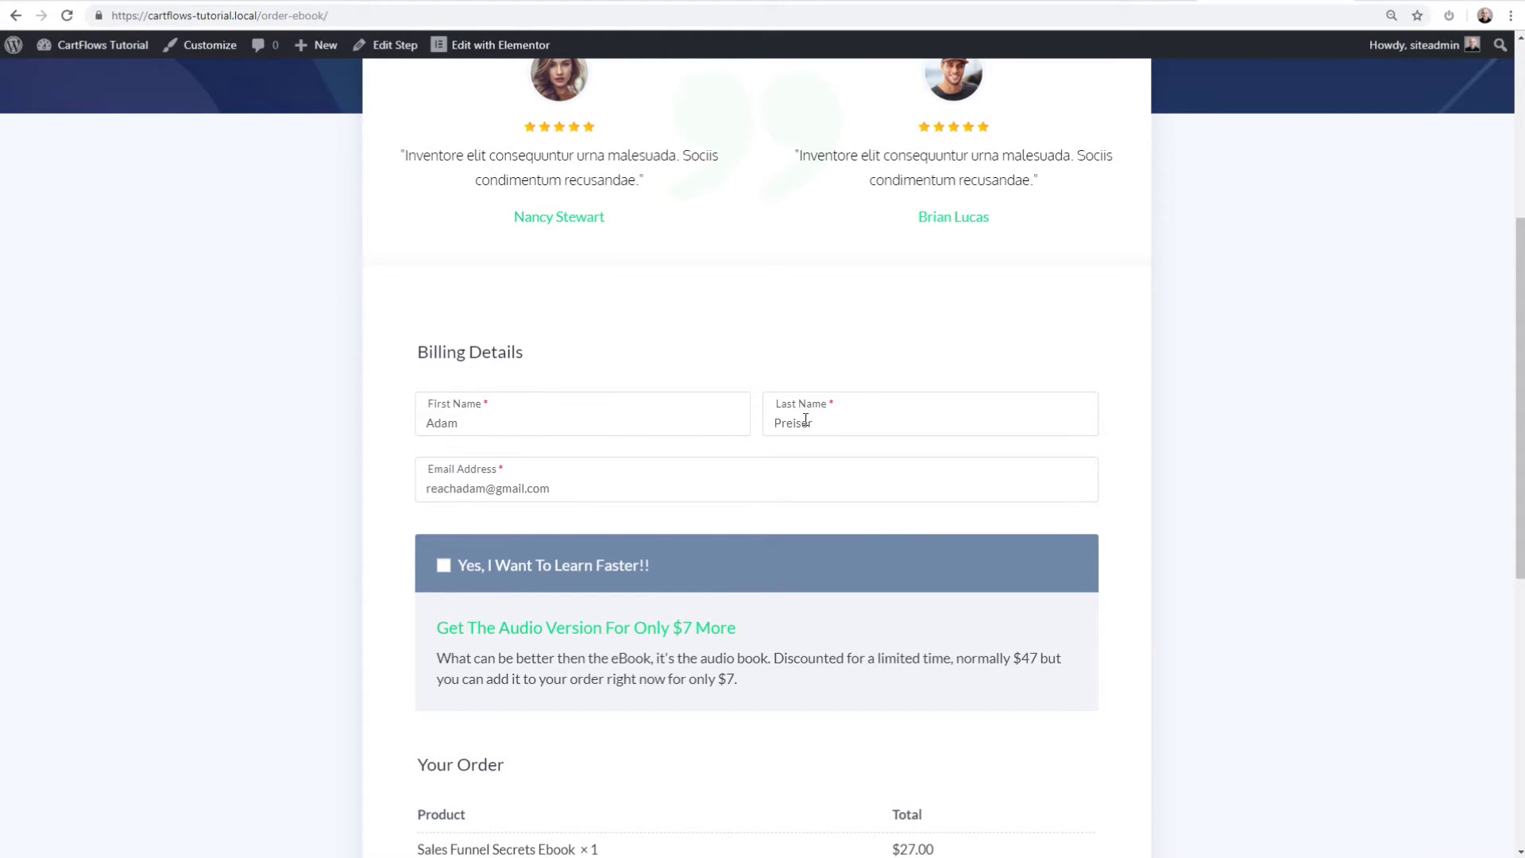
click(1116, 4)
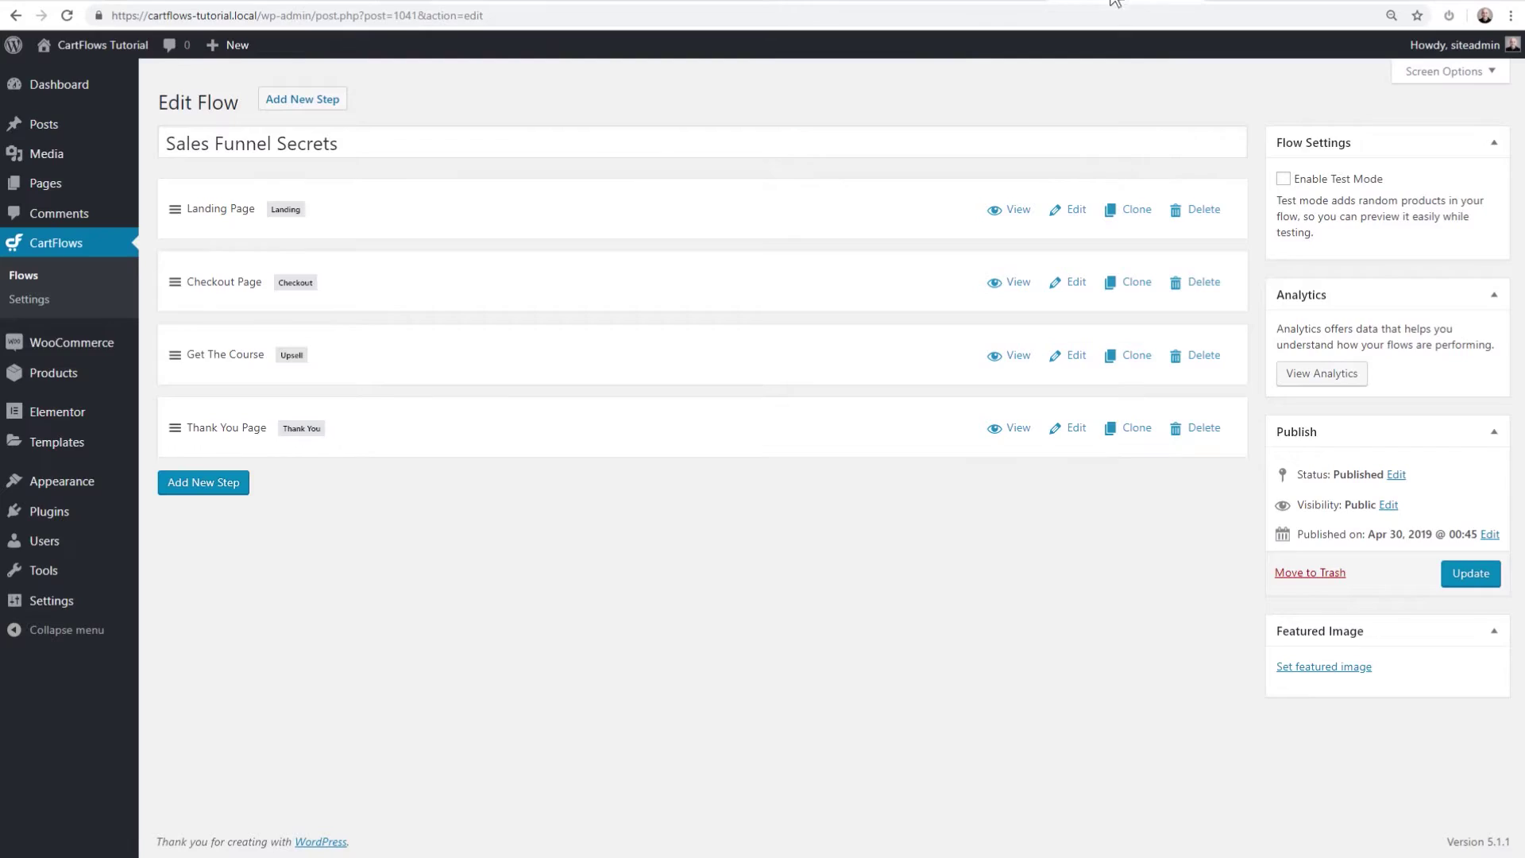
- Review the Checkout Page step's Order Bump and Checkout Fields settings, then return to the checkout page
click(1064, 285)
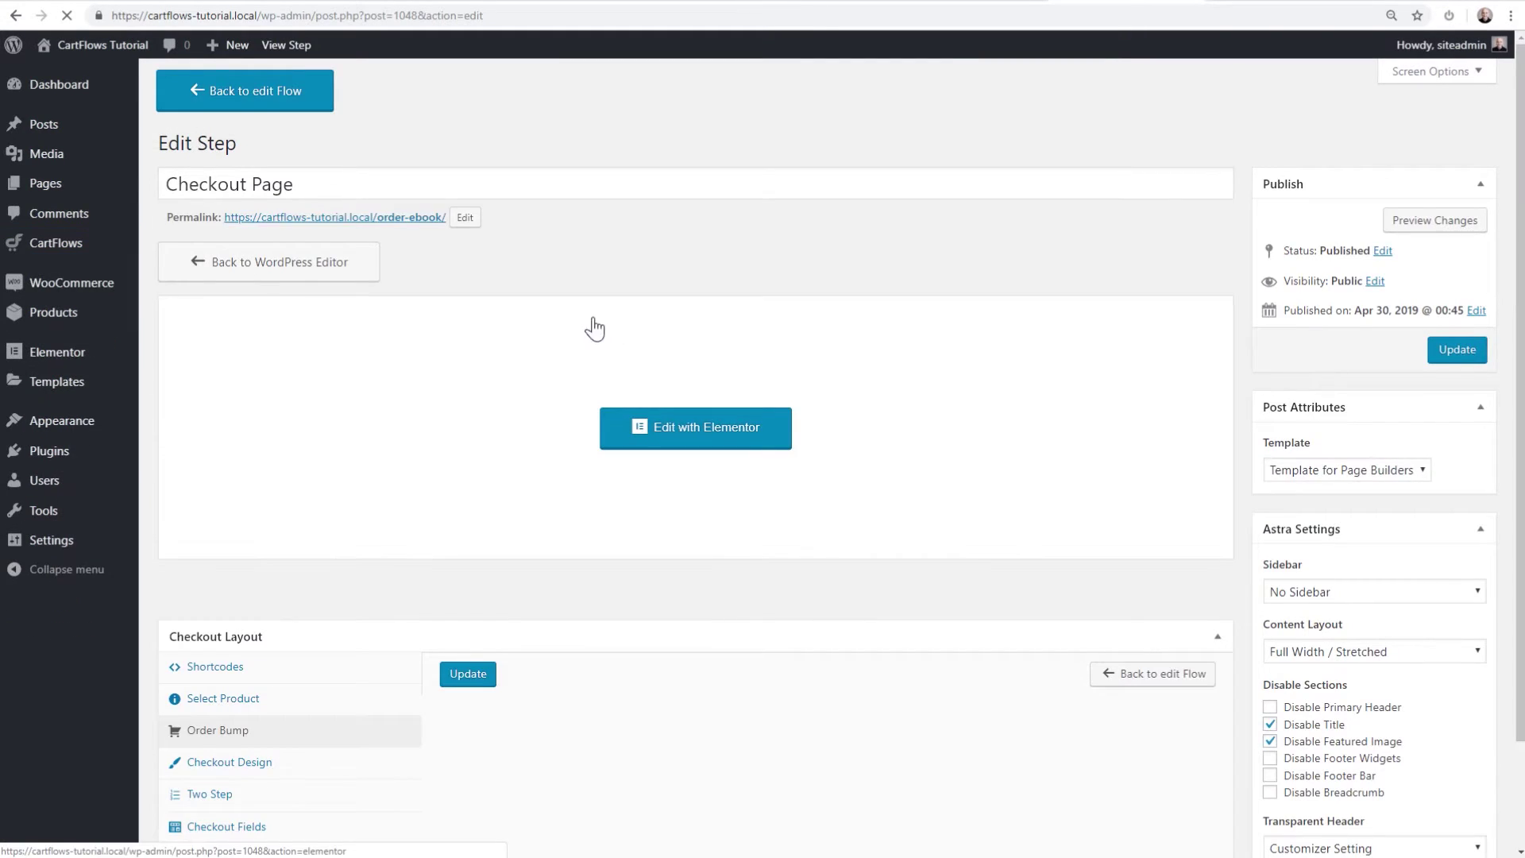
scroll(572, 317, down, 4)
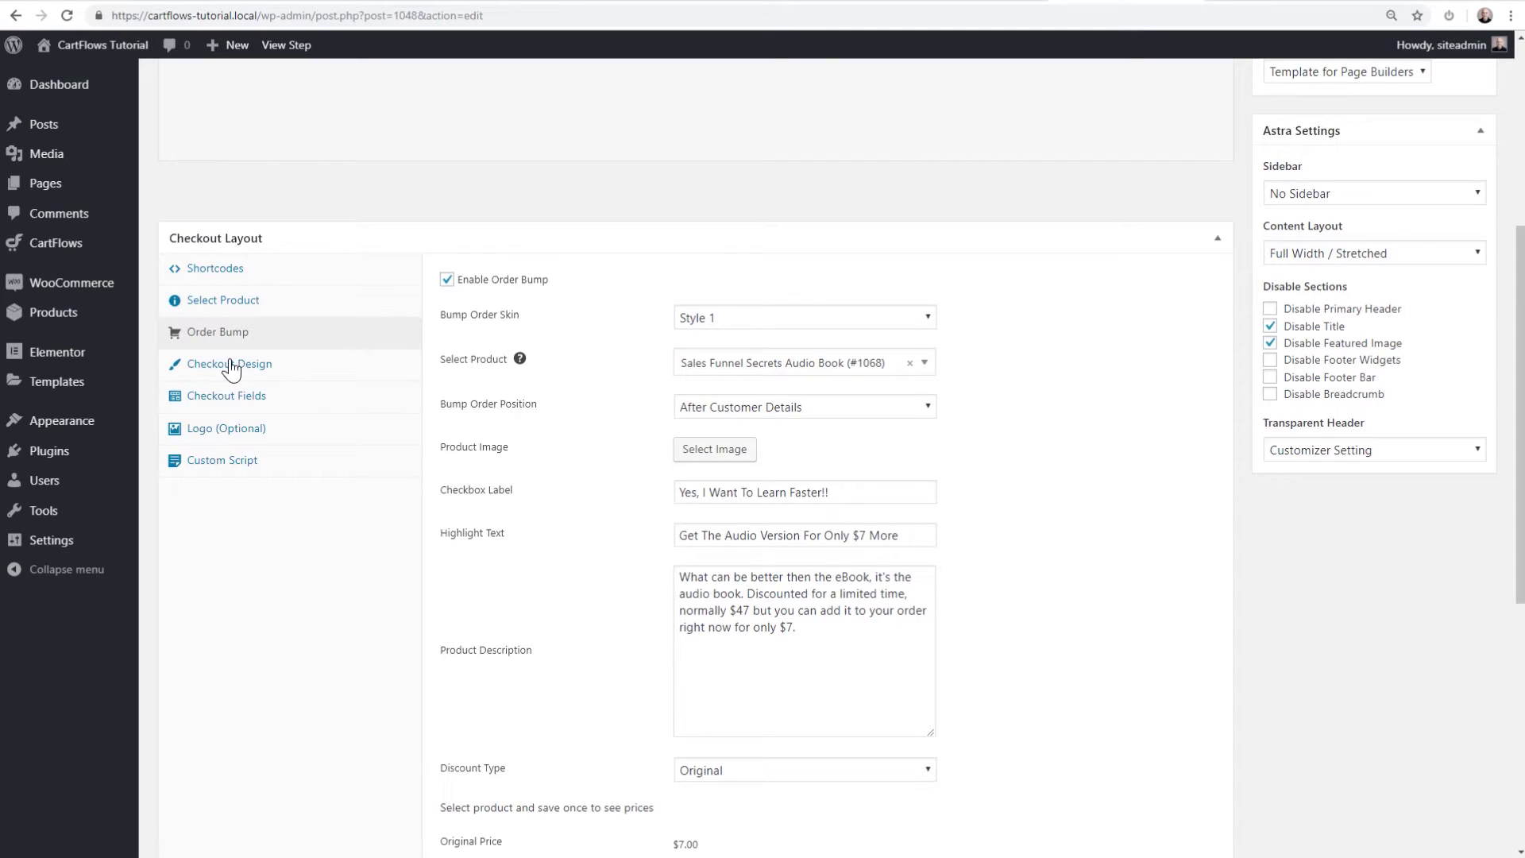
click(225, 407)
scroll(714, 357, down, 4)
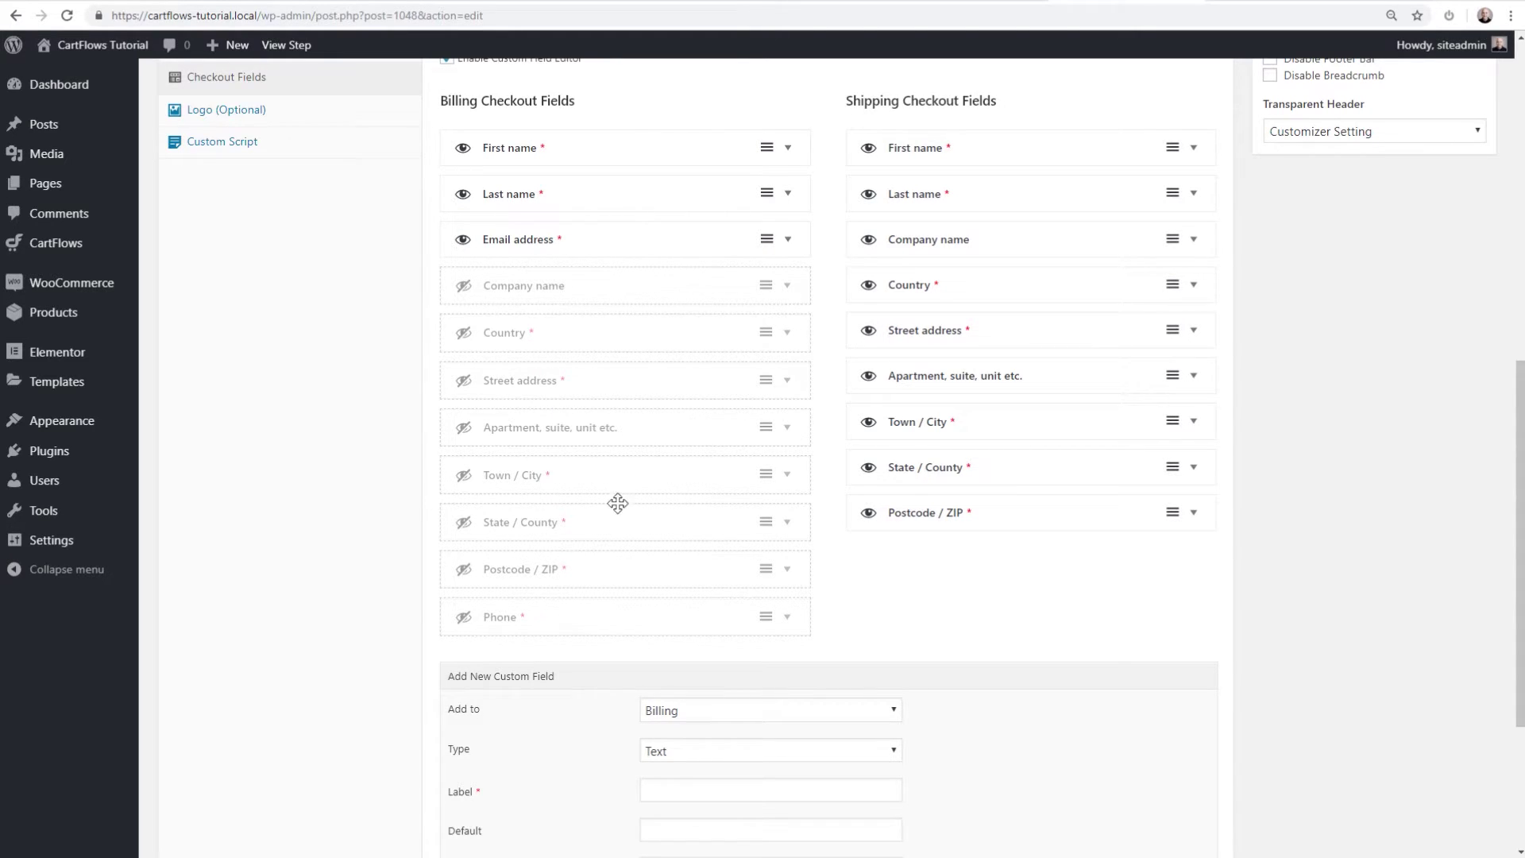
scroll(634, 390, up, 8)
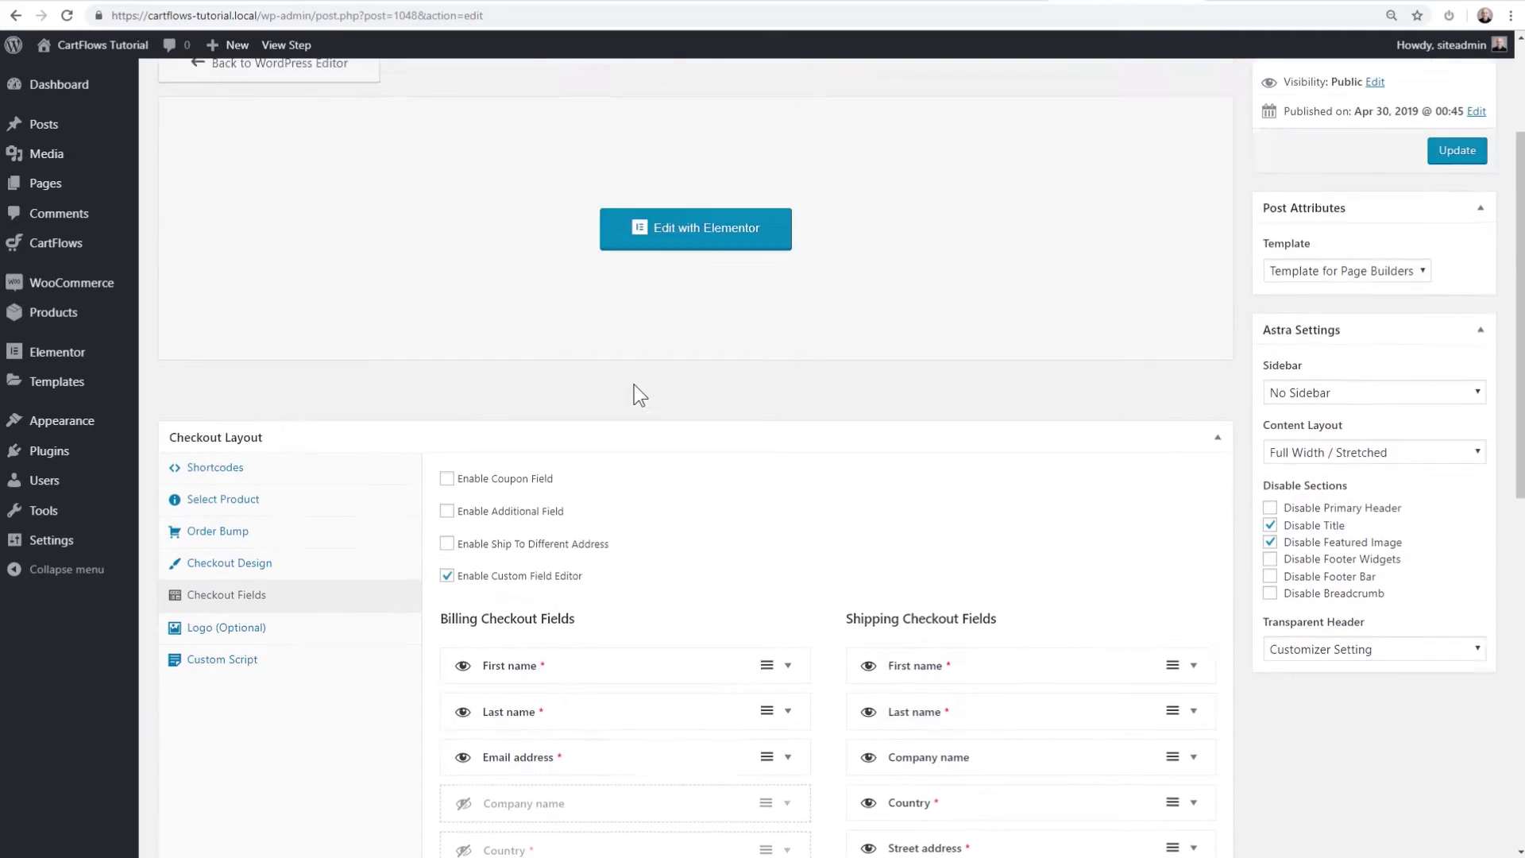
scroll(634, 397, up, 1)
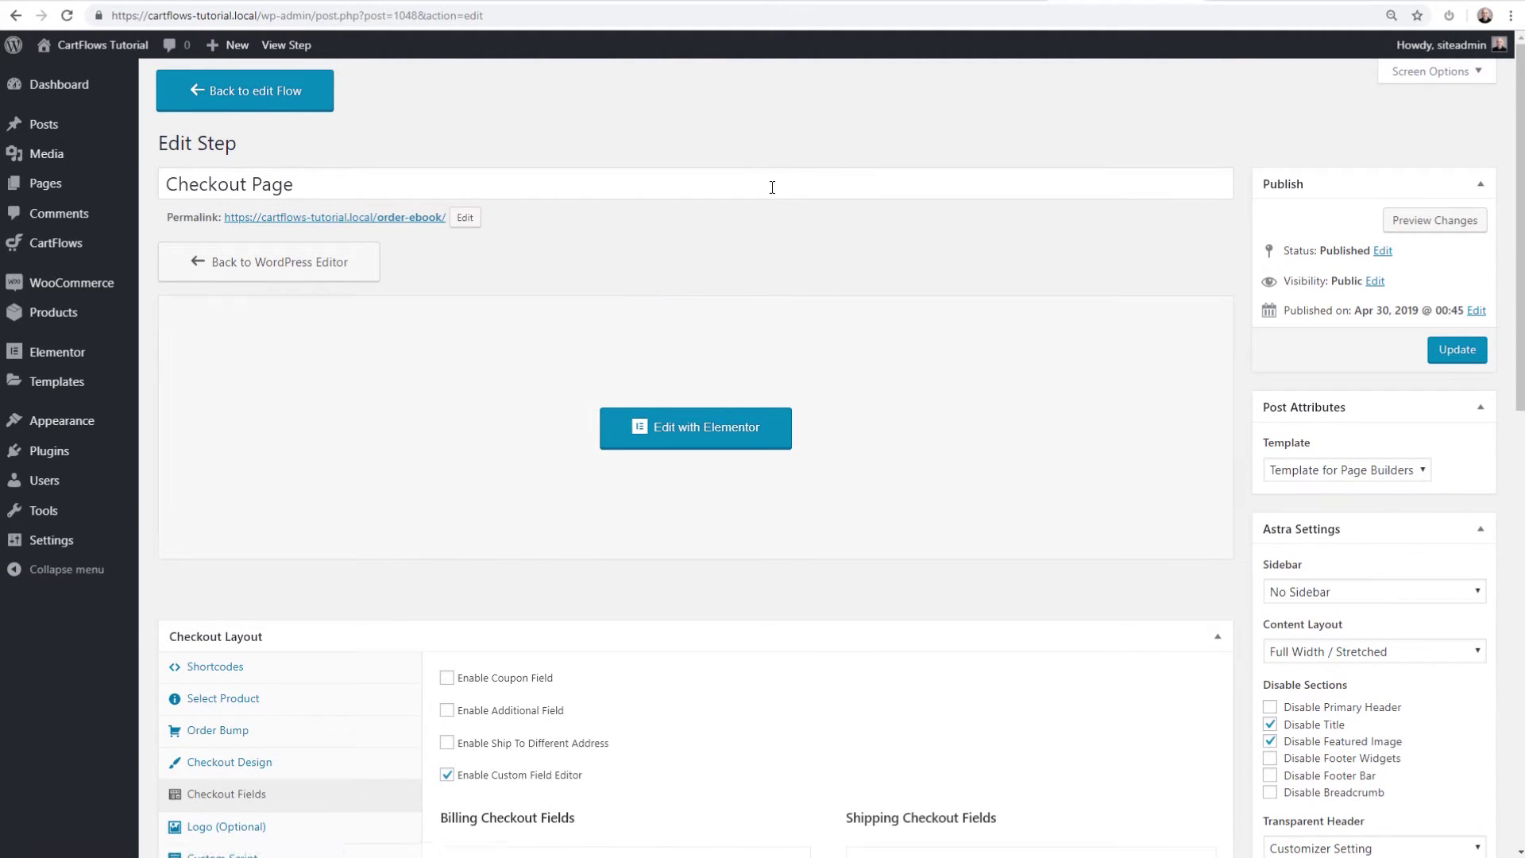
click(1277, 7)
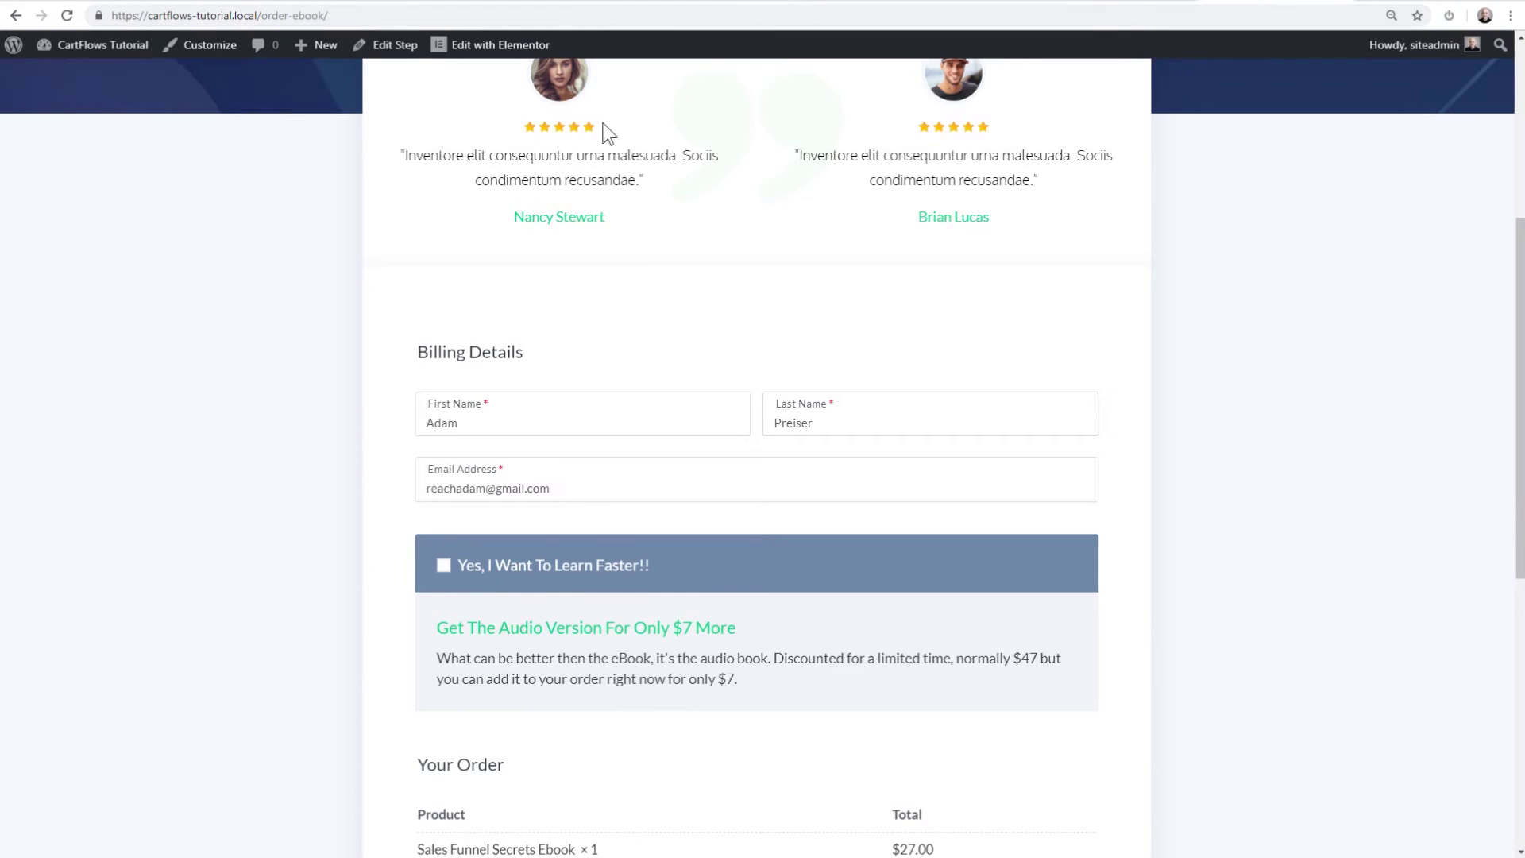
- Tick the 'Yes, I Want To Learn Faster!!' order bump to add the $7.00 audio book
scroll(238, 250, up, 2)
scroll(239, 251, up, 1)
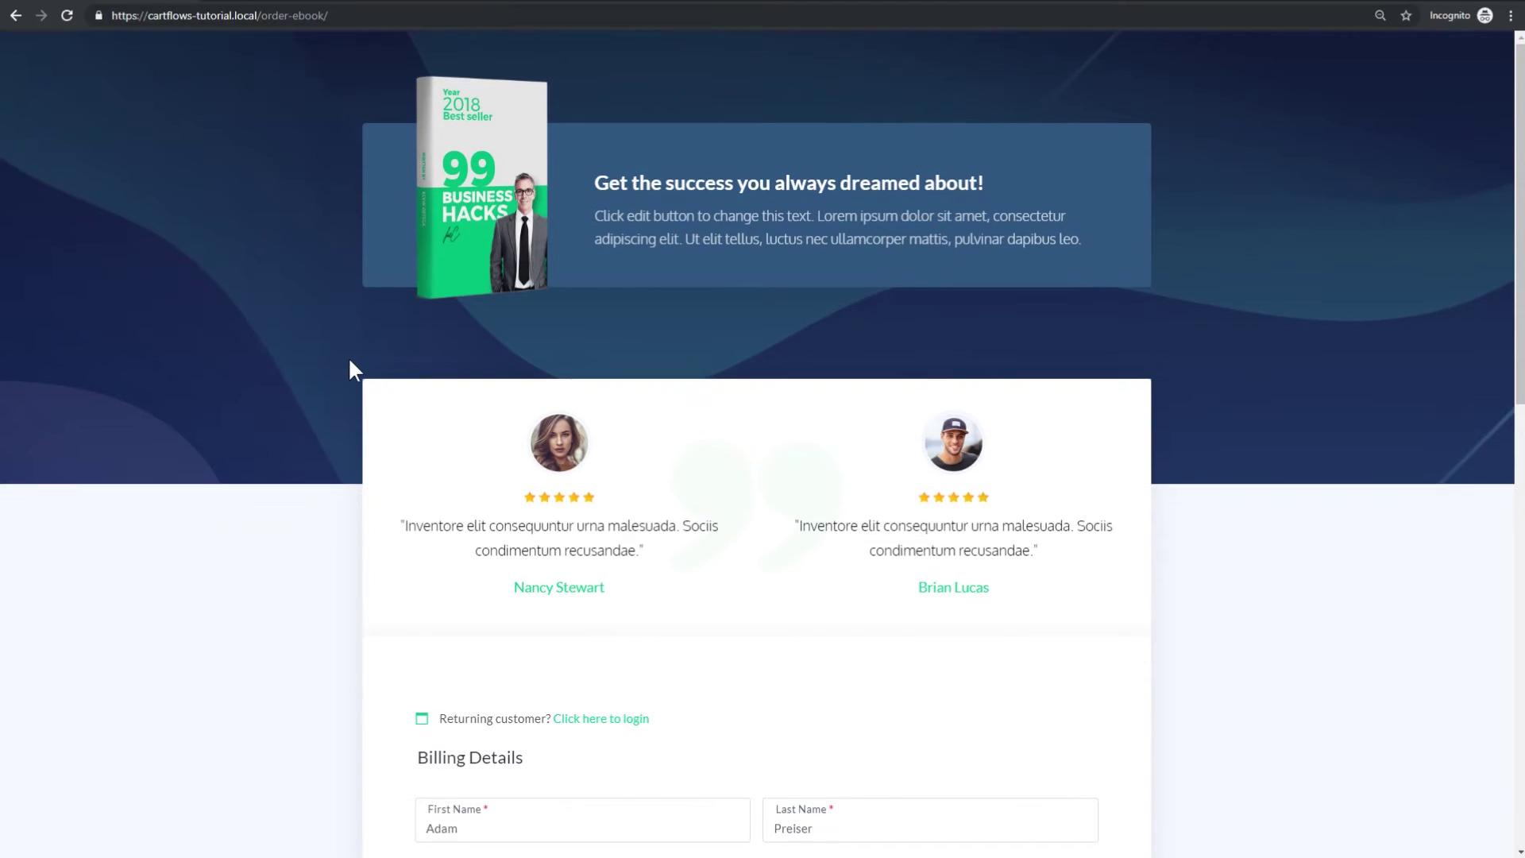
scroll(350, 357, down, 5)
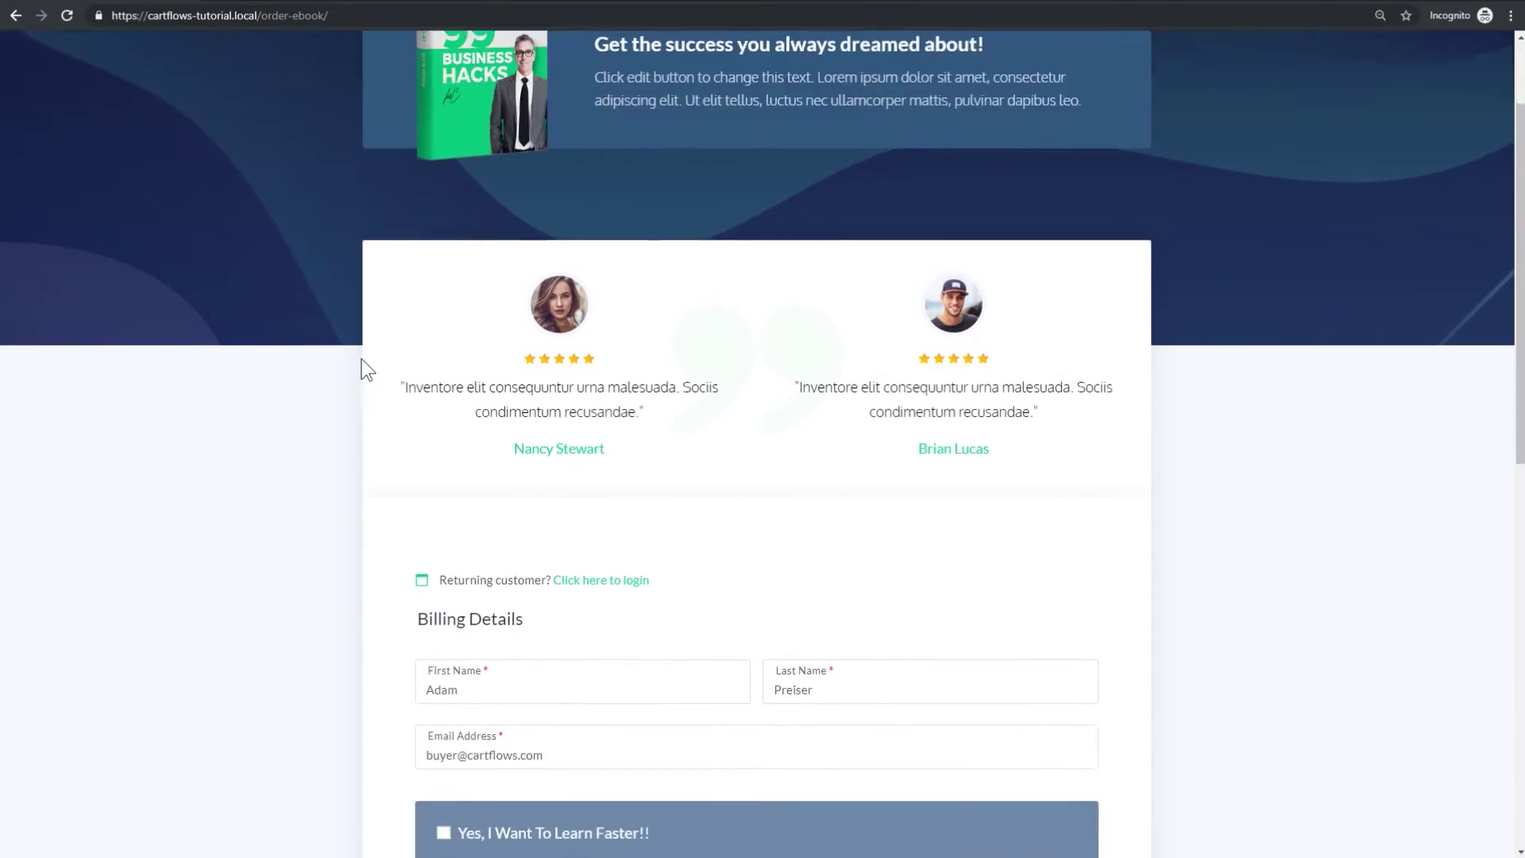
scroll(362, 359, down, 5)
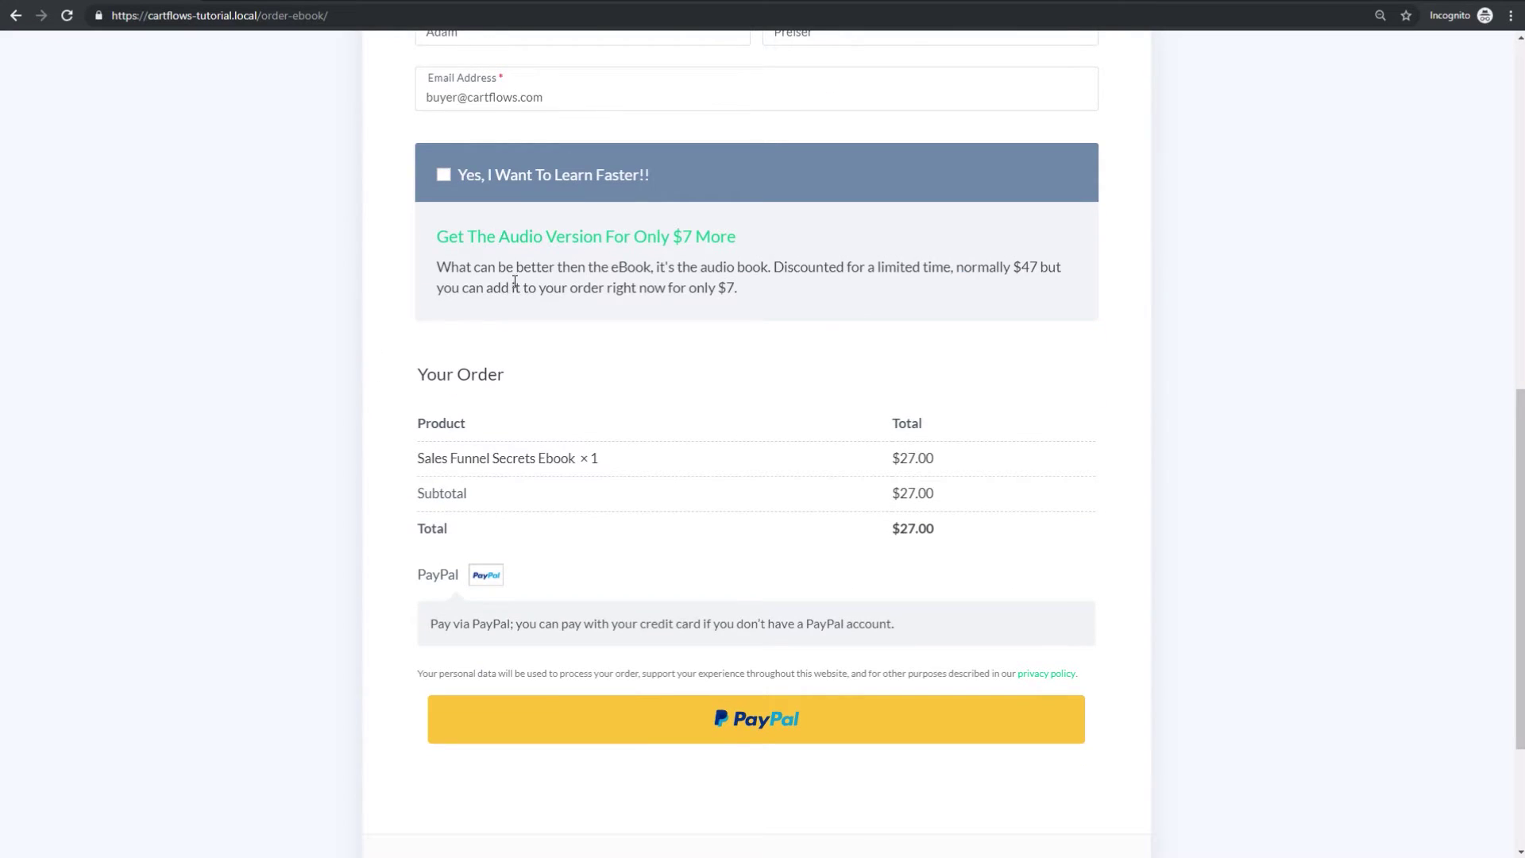
click(444, 175)
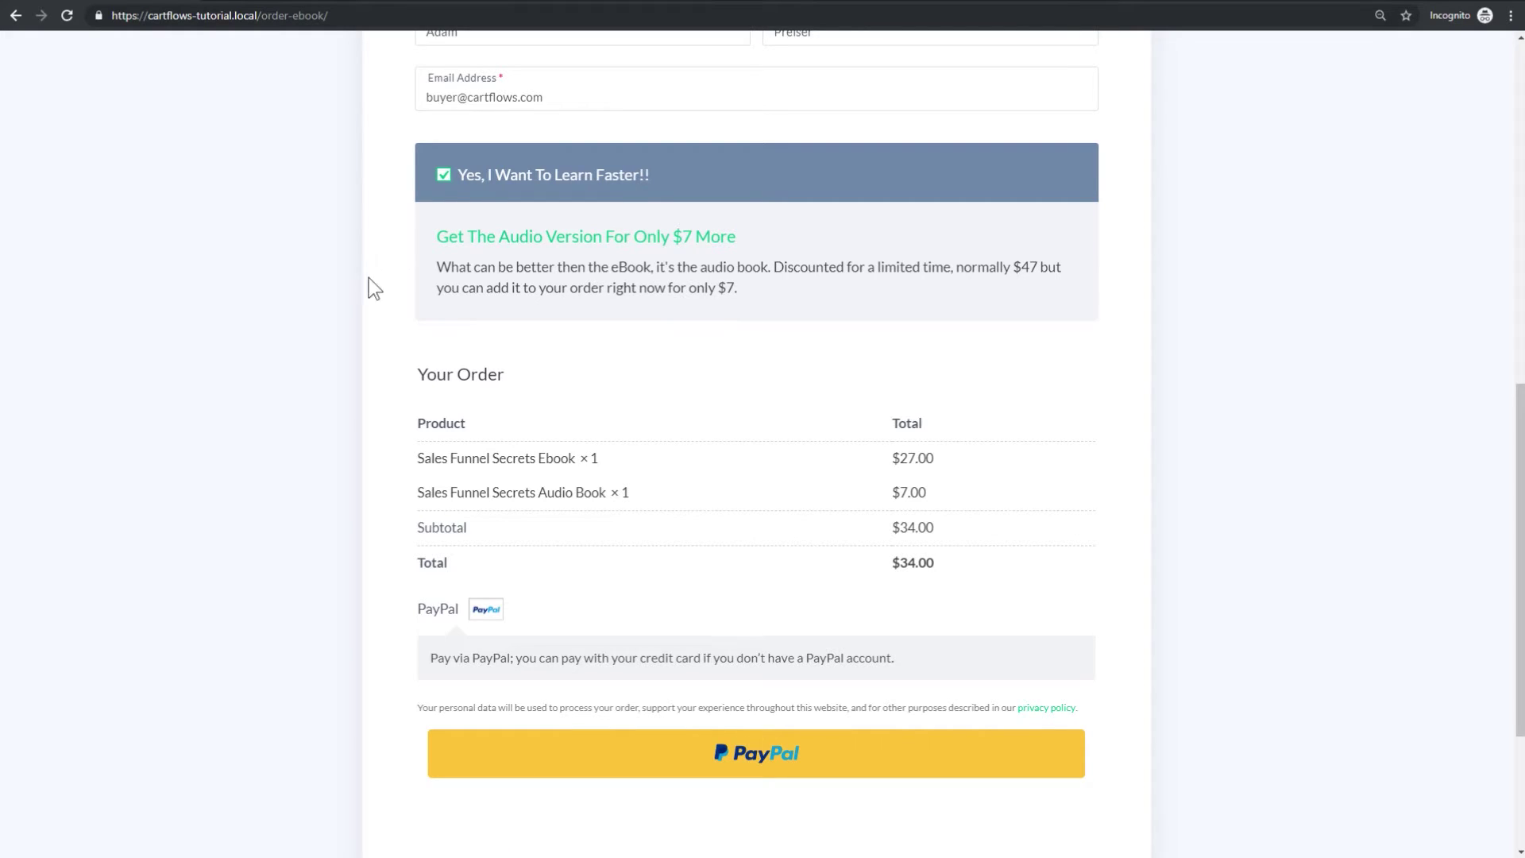
scroll(807, 442, down, 2)
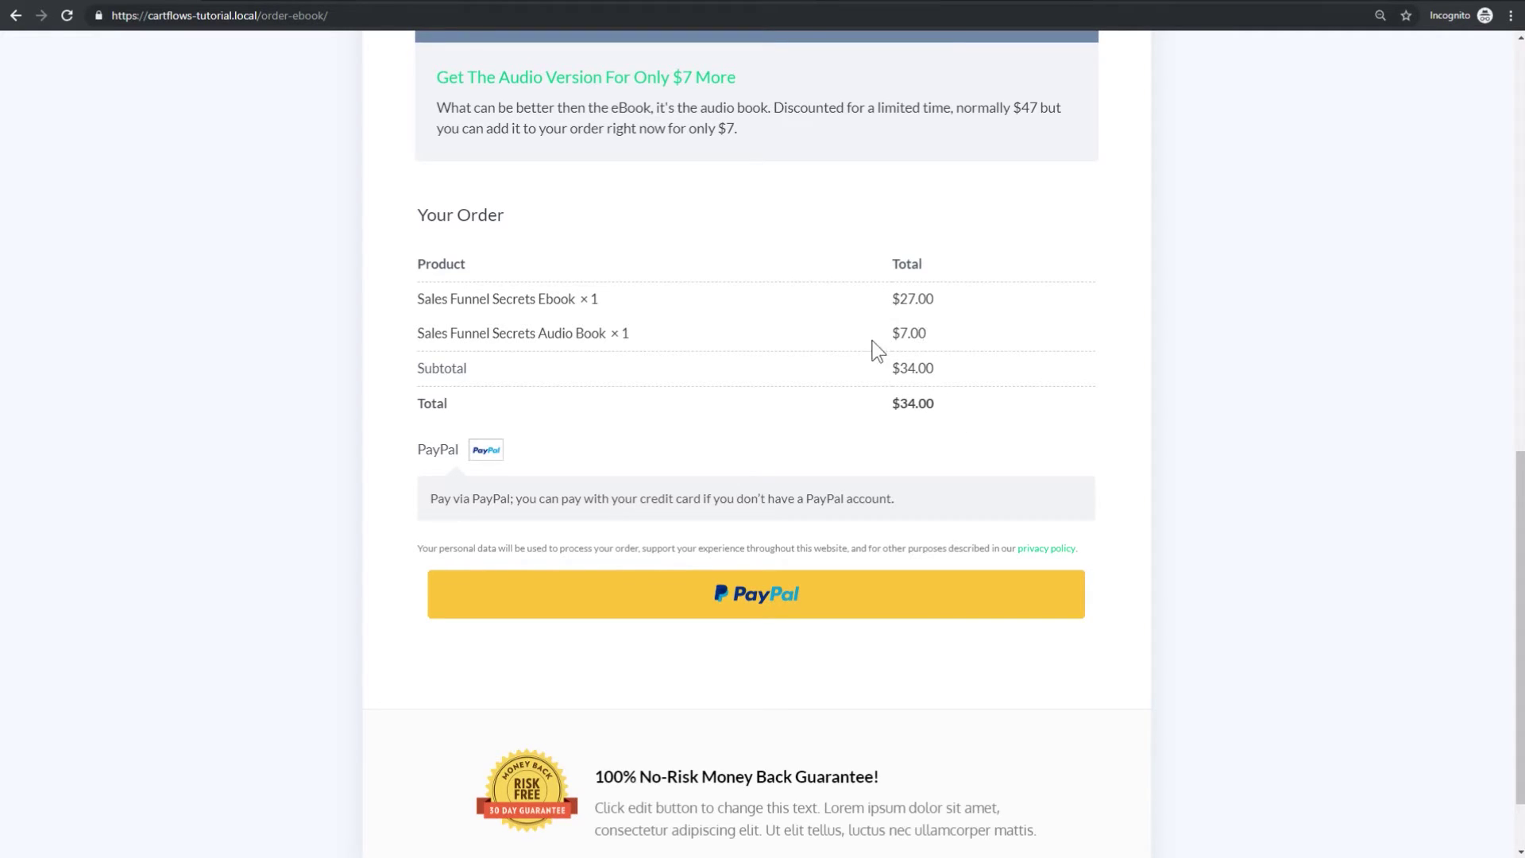
- Log in to PayPal with the sandbox account password and pay the $34.00 order
click(746, 597)
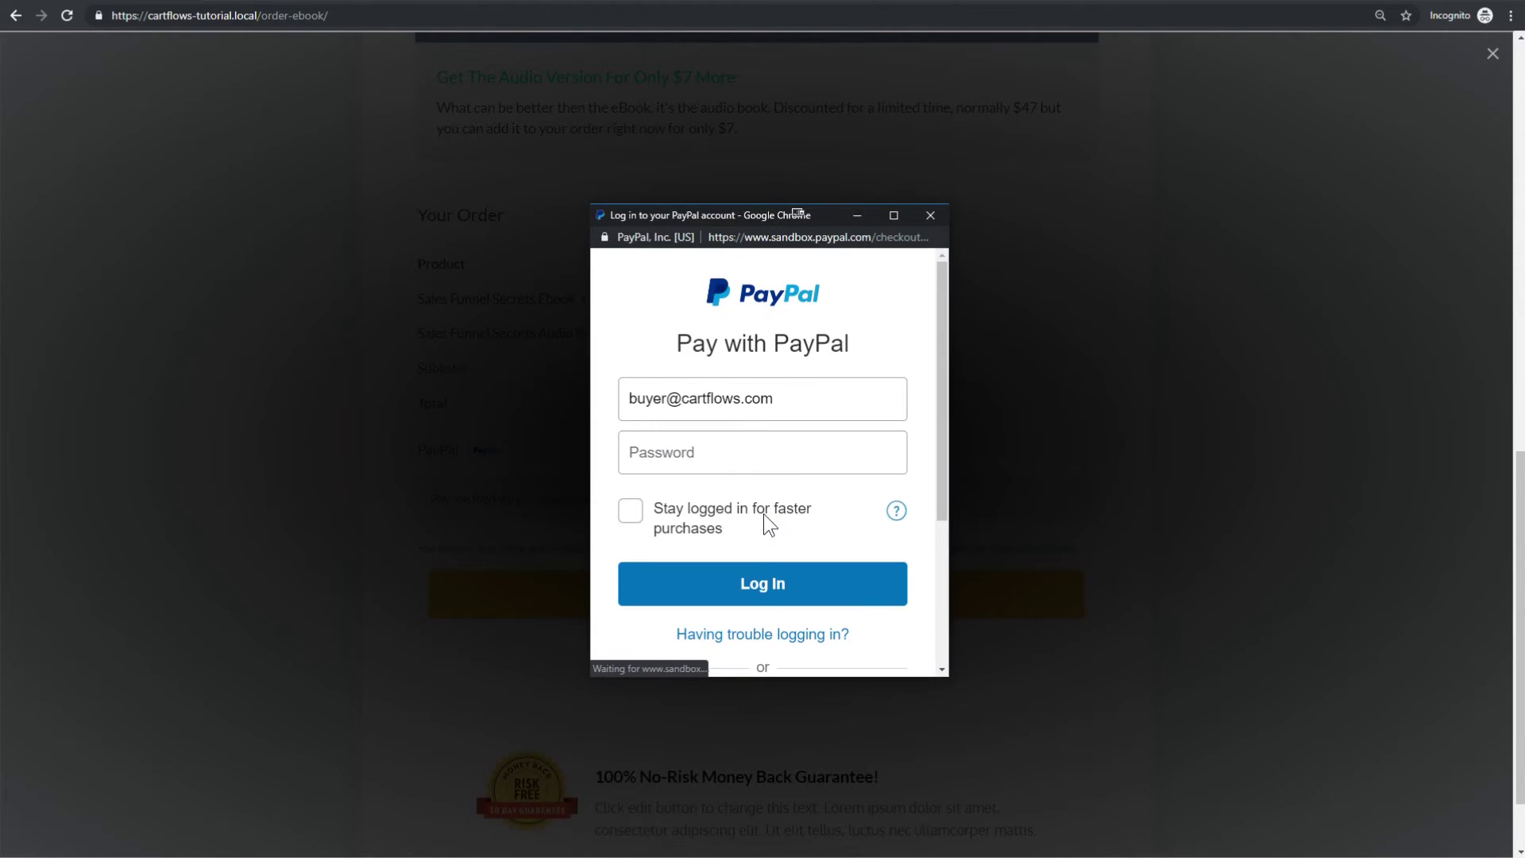
click(697, 460)
key(ctrl+v)
click(756, 585)
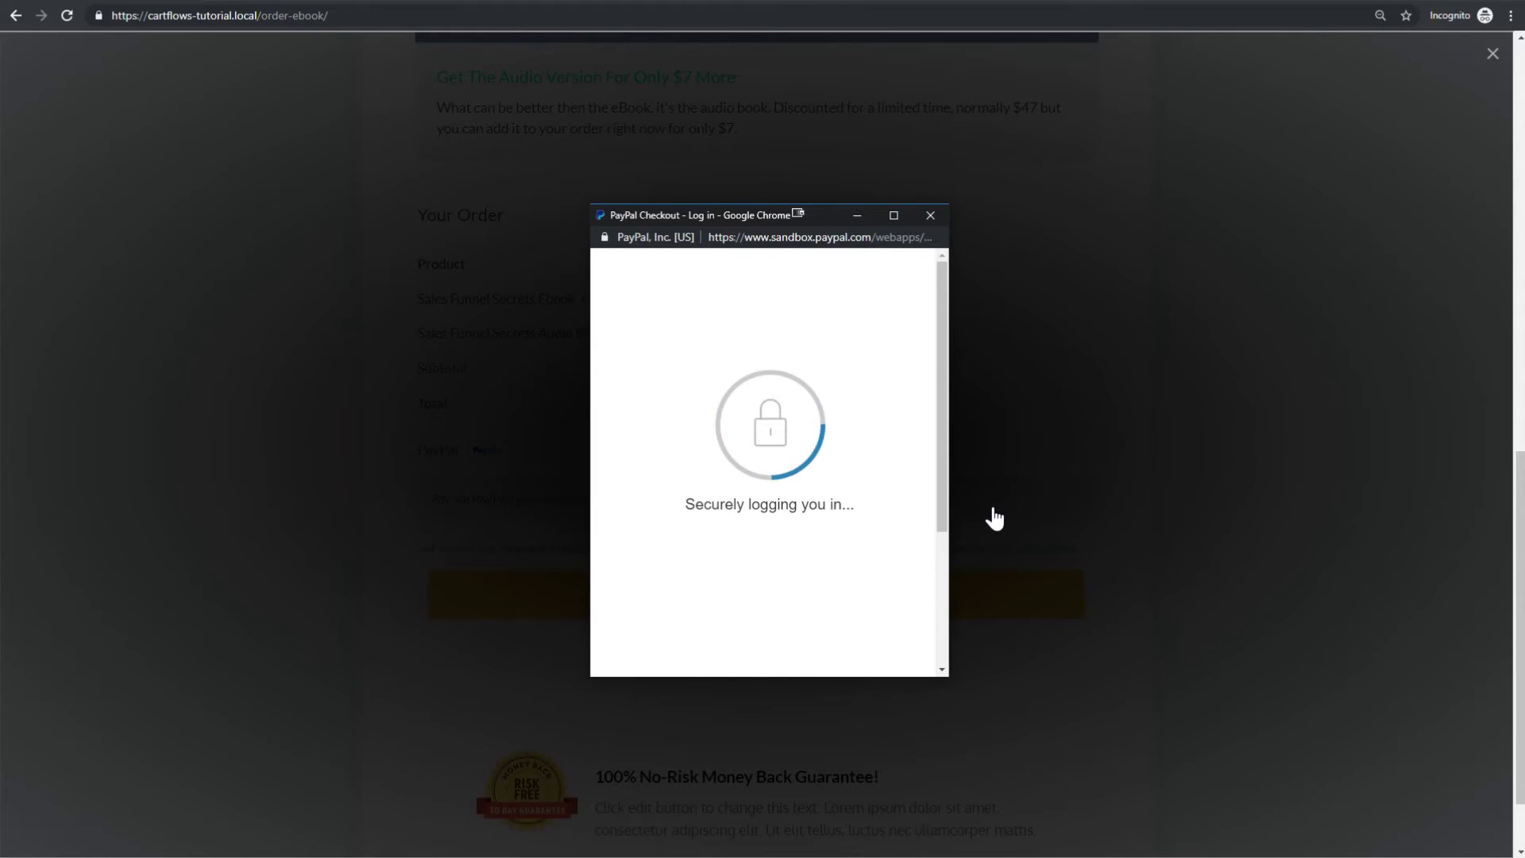
scroll(653, 433, down, 5)
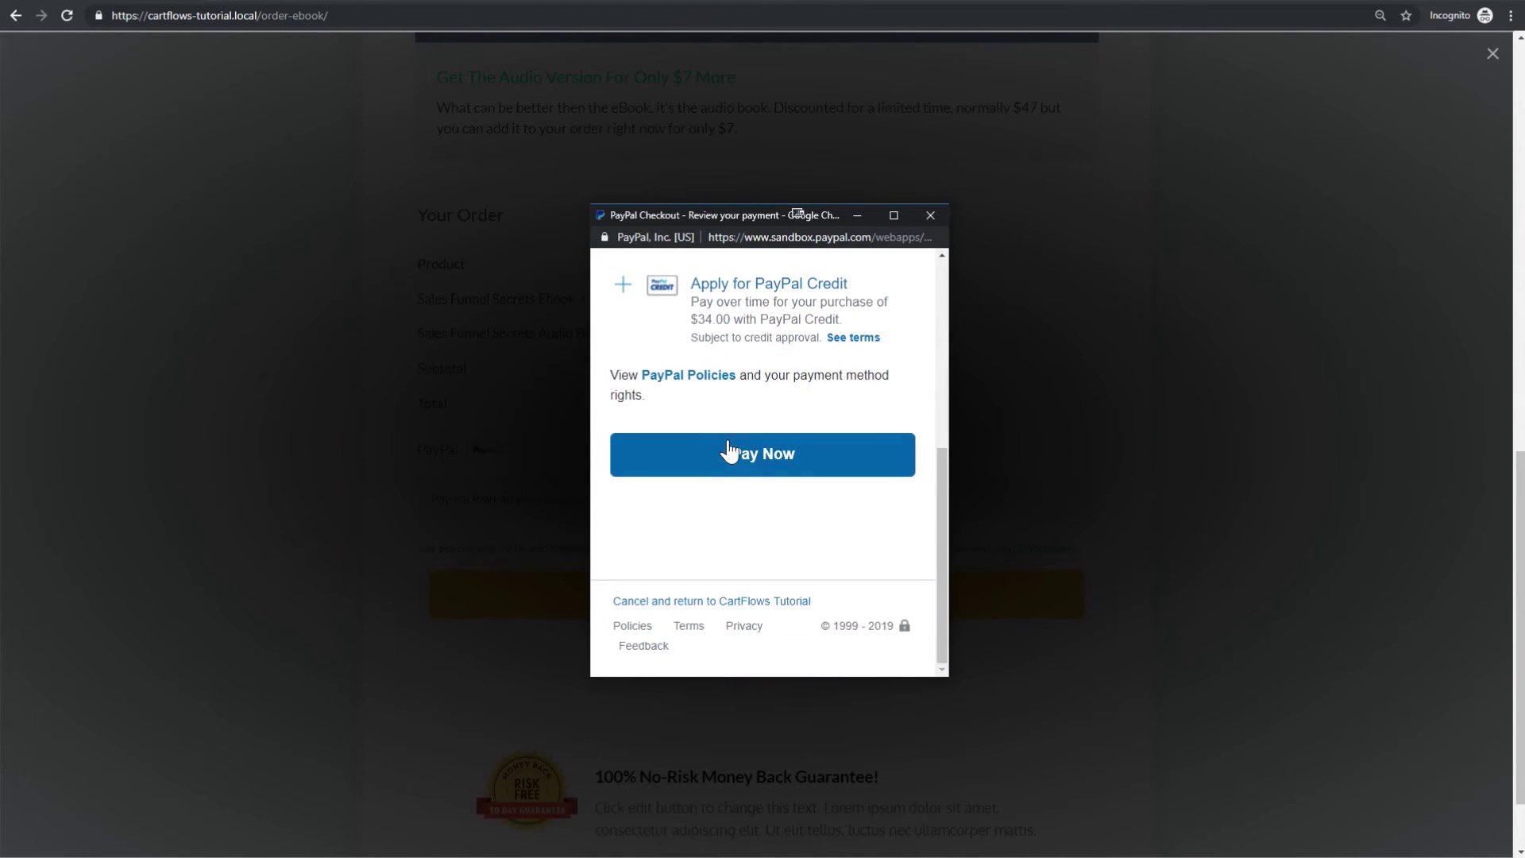
click(753, 461)
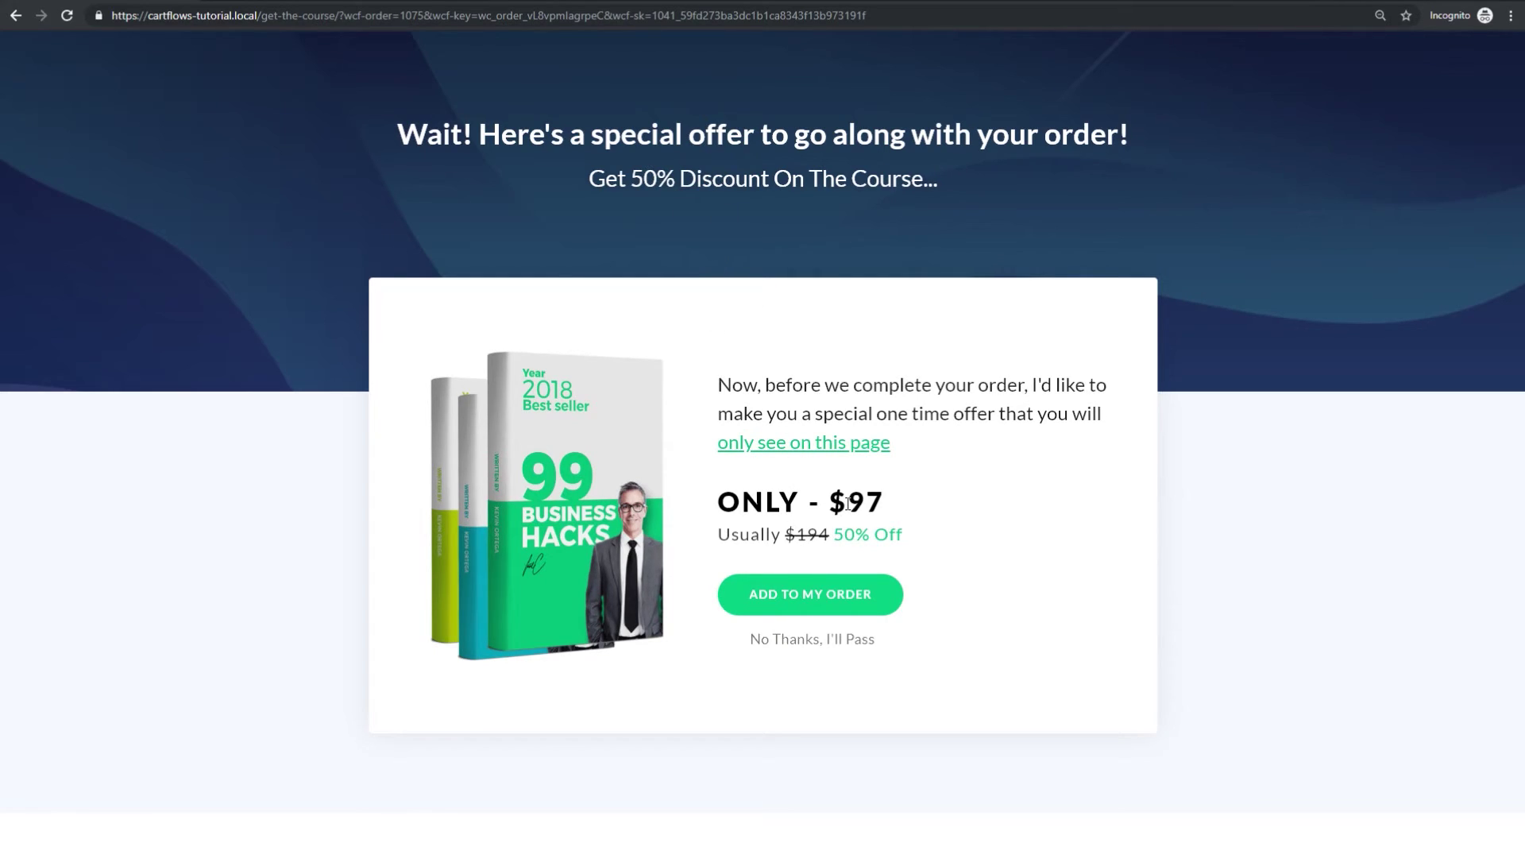
- Add the discounted 99 Business Hacks course to the order and confirm it in PayPal
click(797, 596)
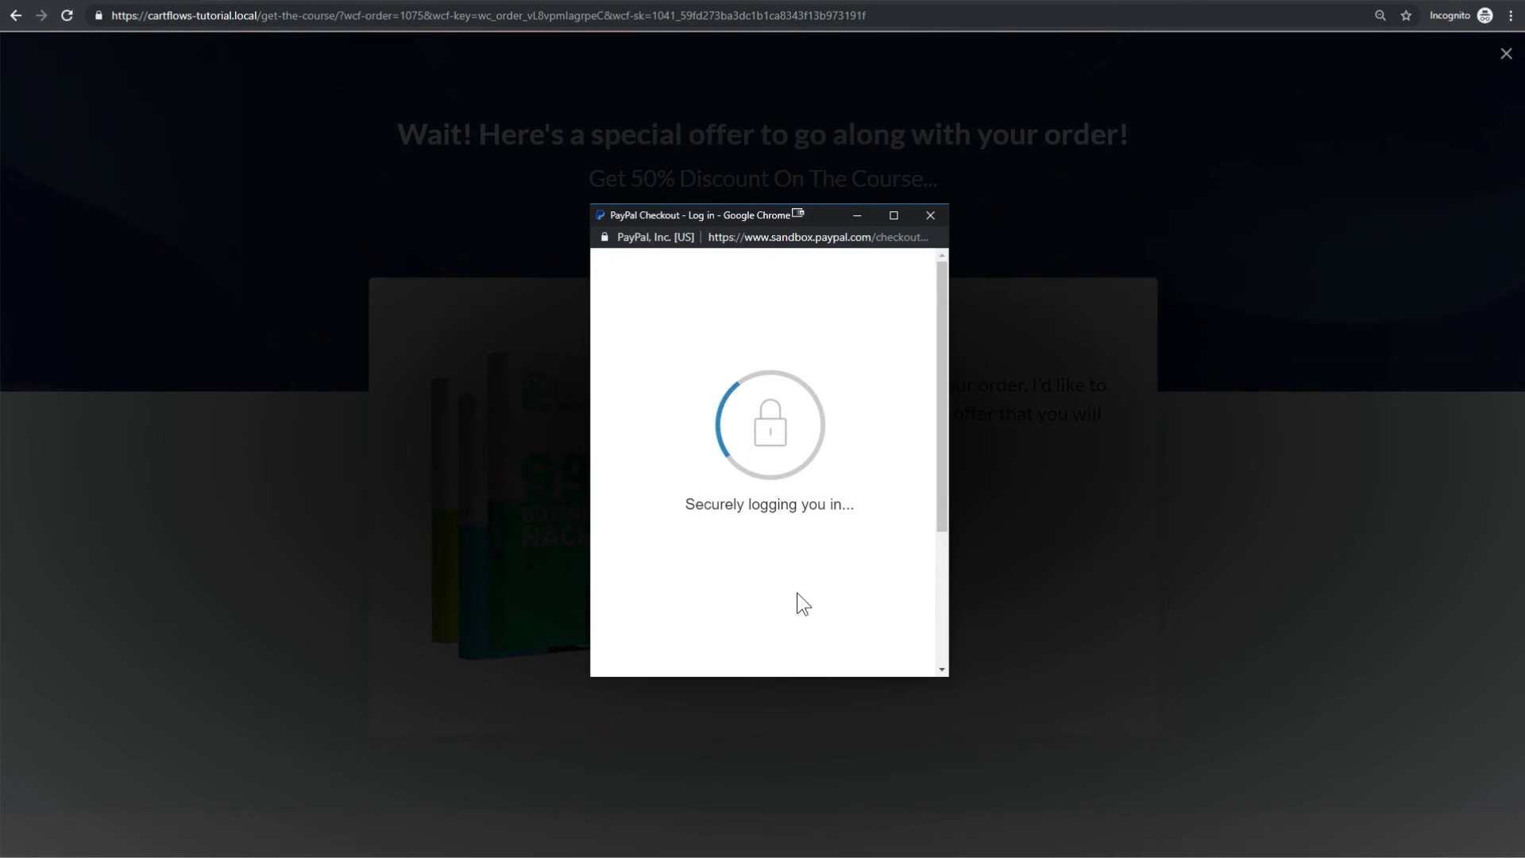
scroll(797, 594, down, 4)
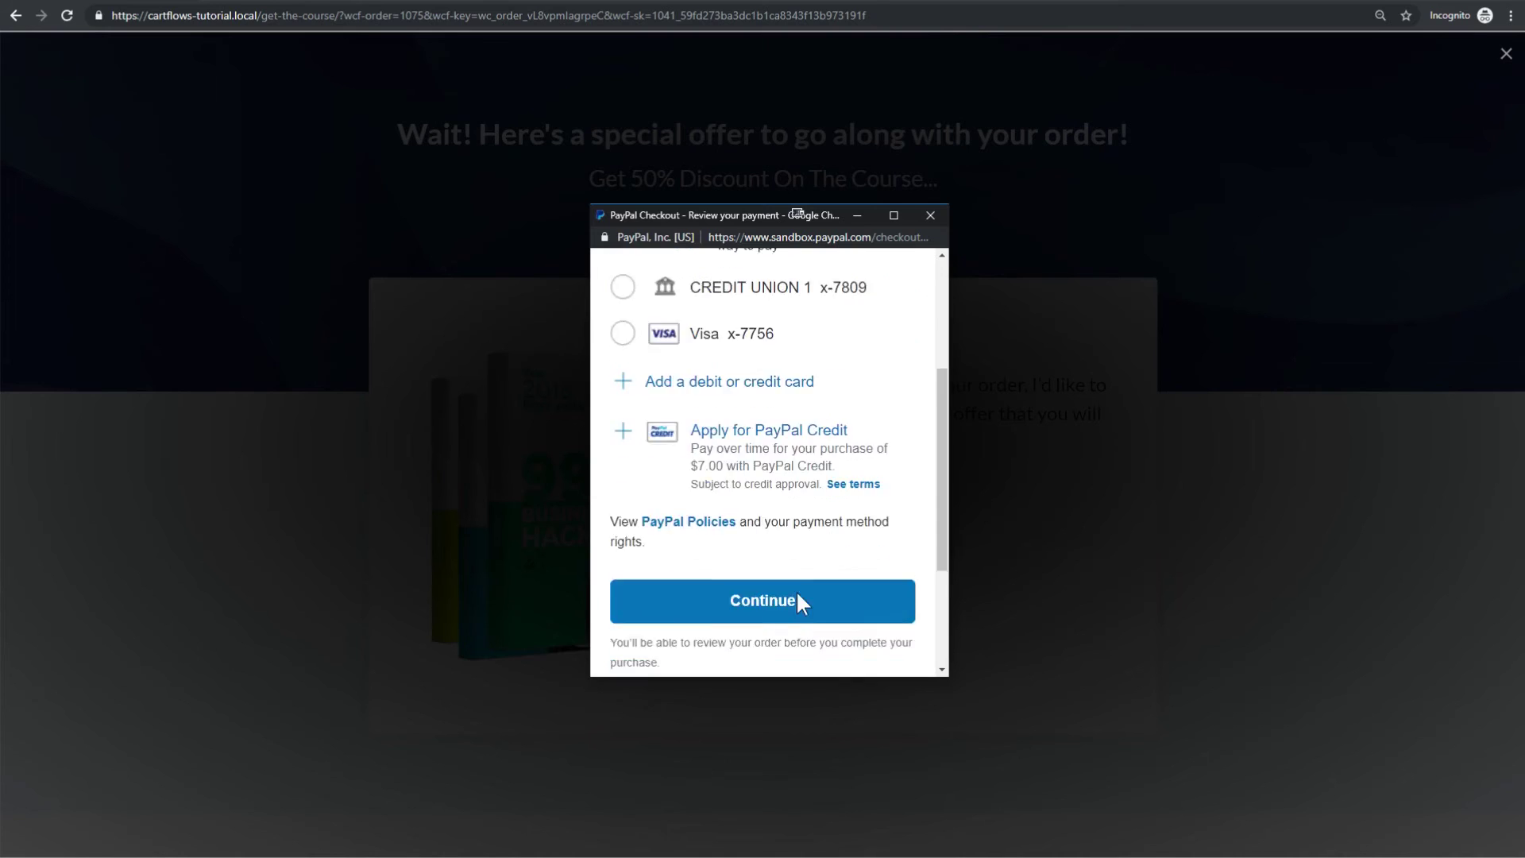
click(756, 524)
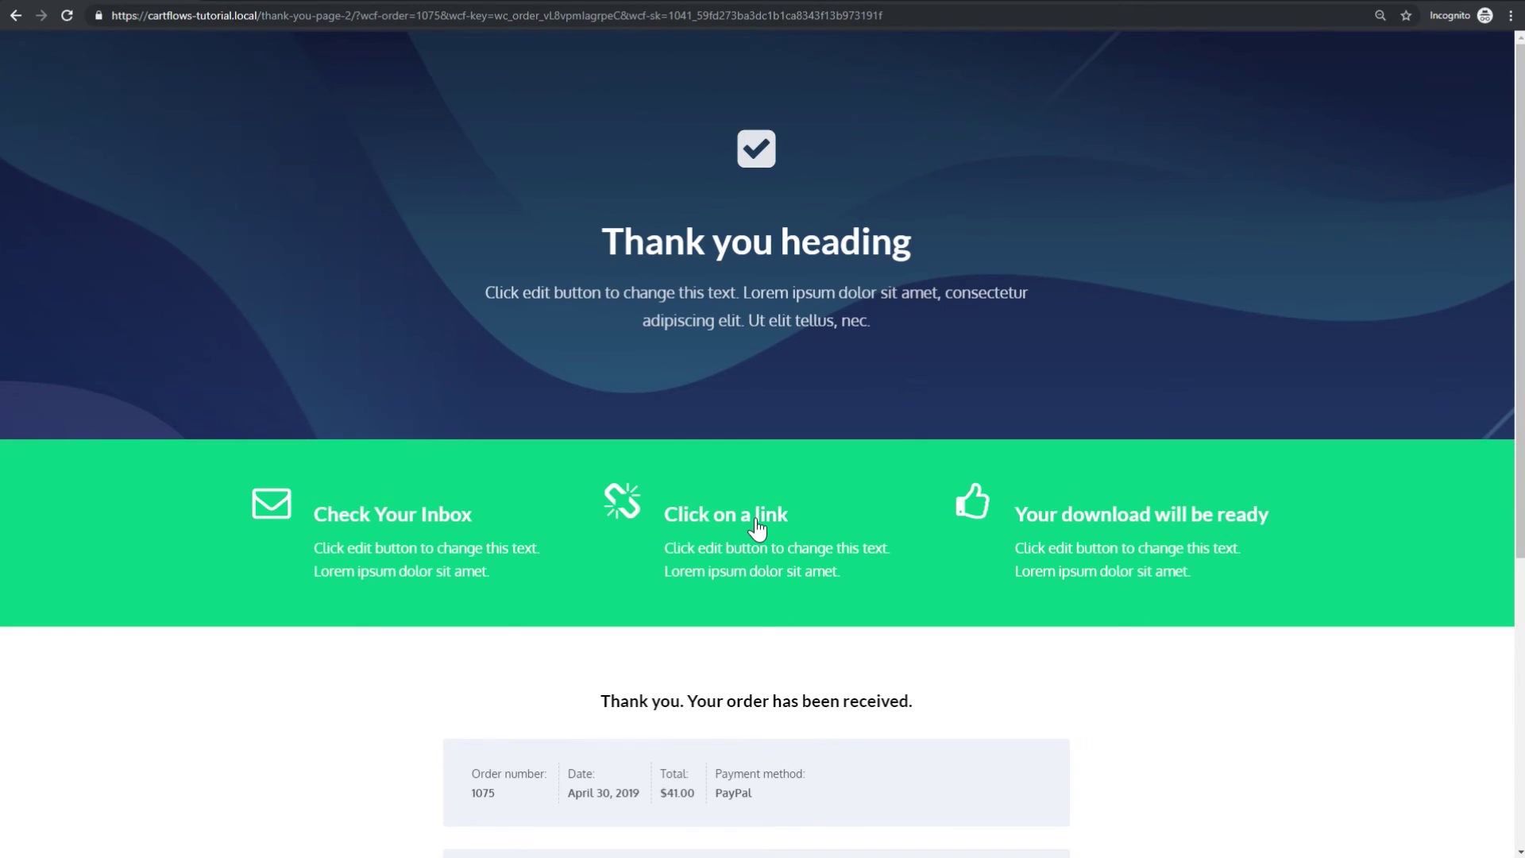
- Highlight the Ebook, Audio Book and Course rows in the $41.00 order details
scroll(756, 529, down, 5)
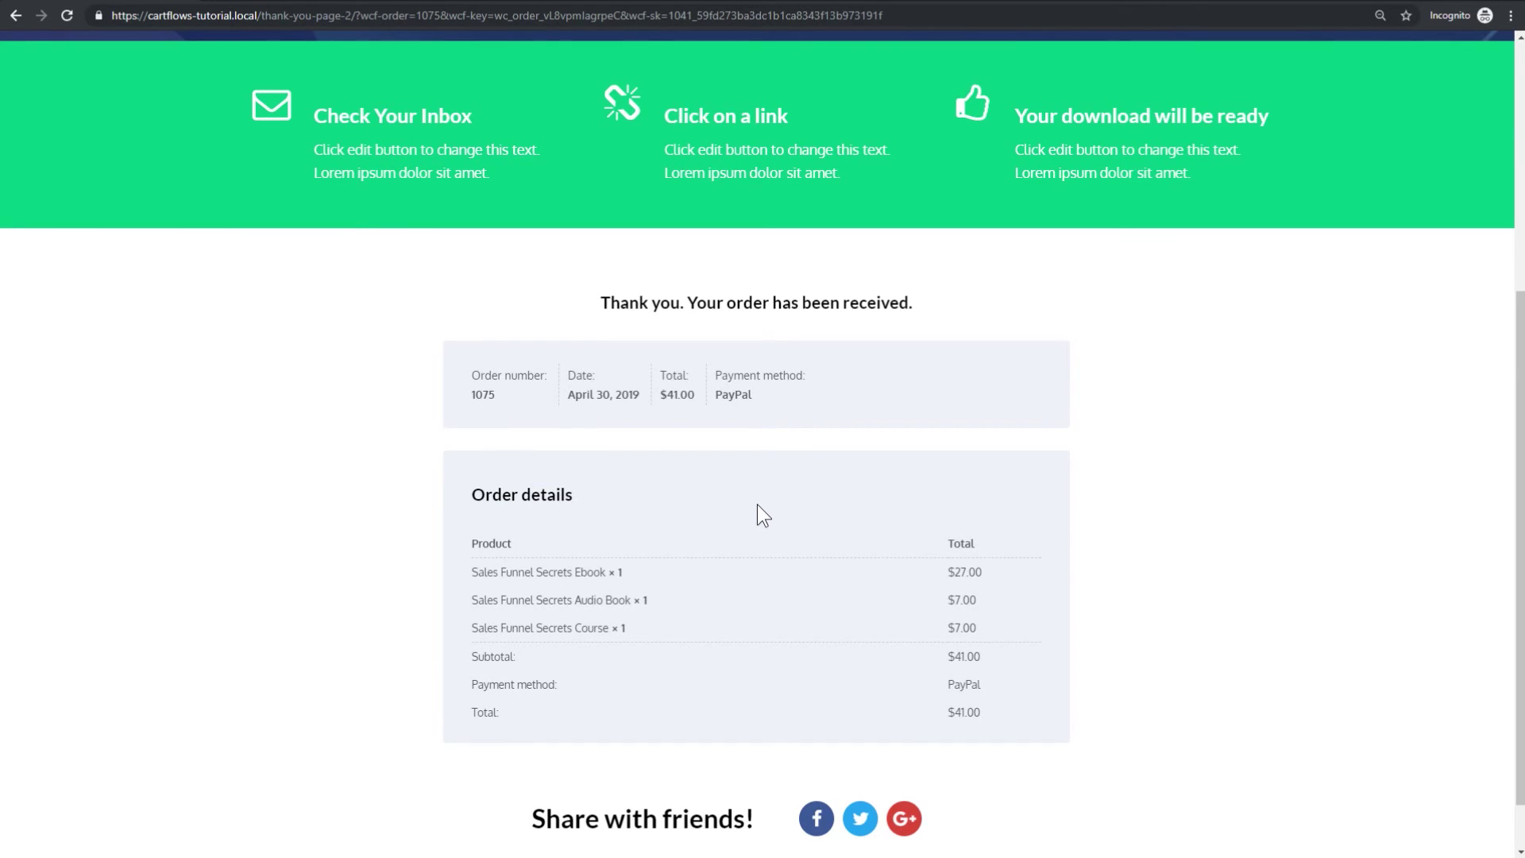
scroll(762, 515, down, 1)
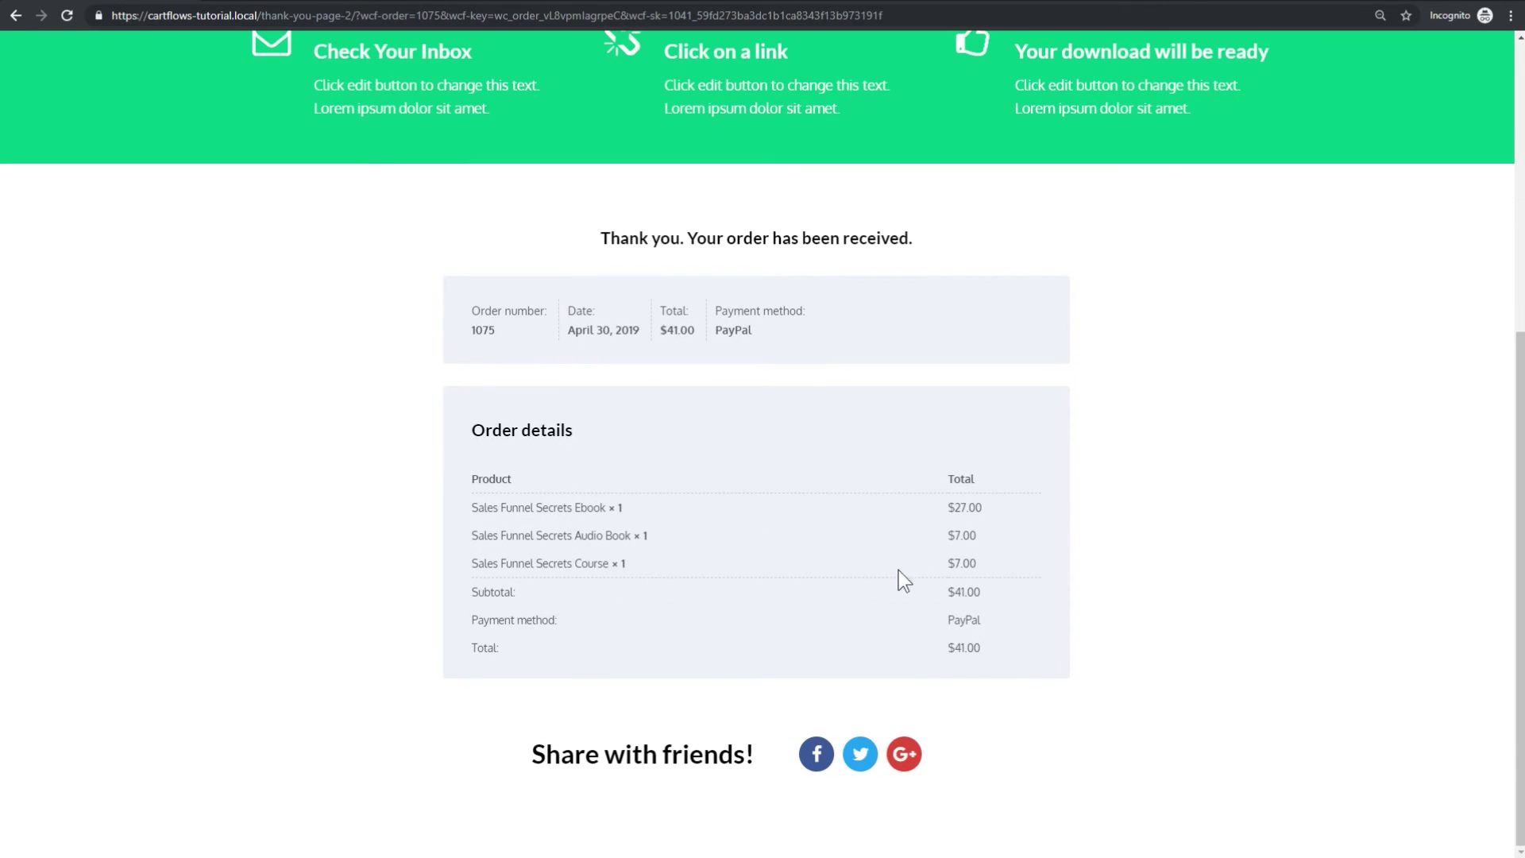
drag(954, 563, 456, 568)
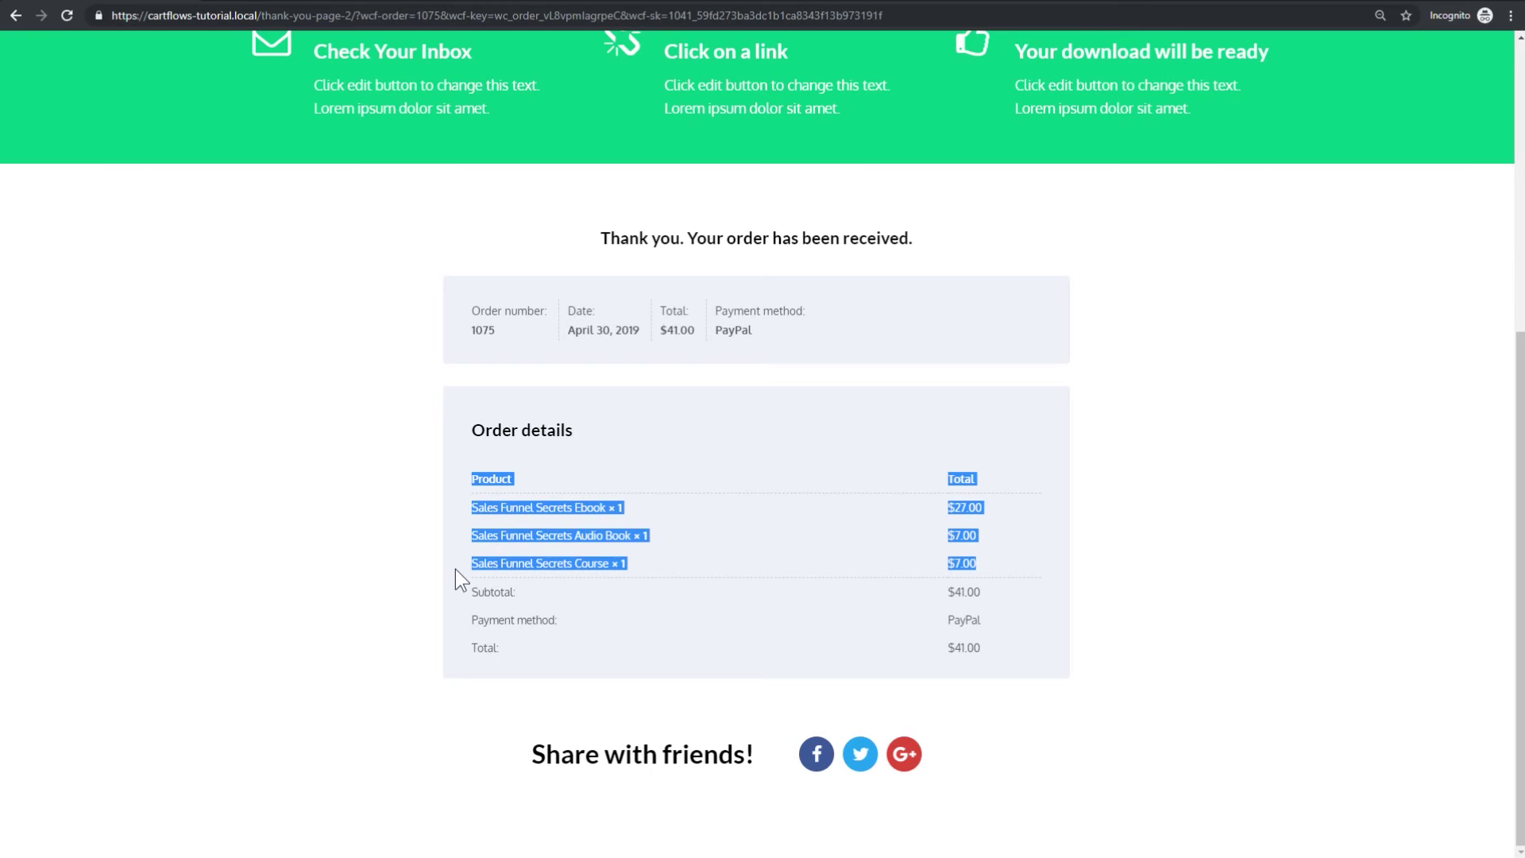
click(538, 563)
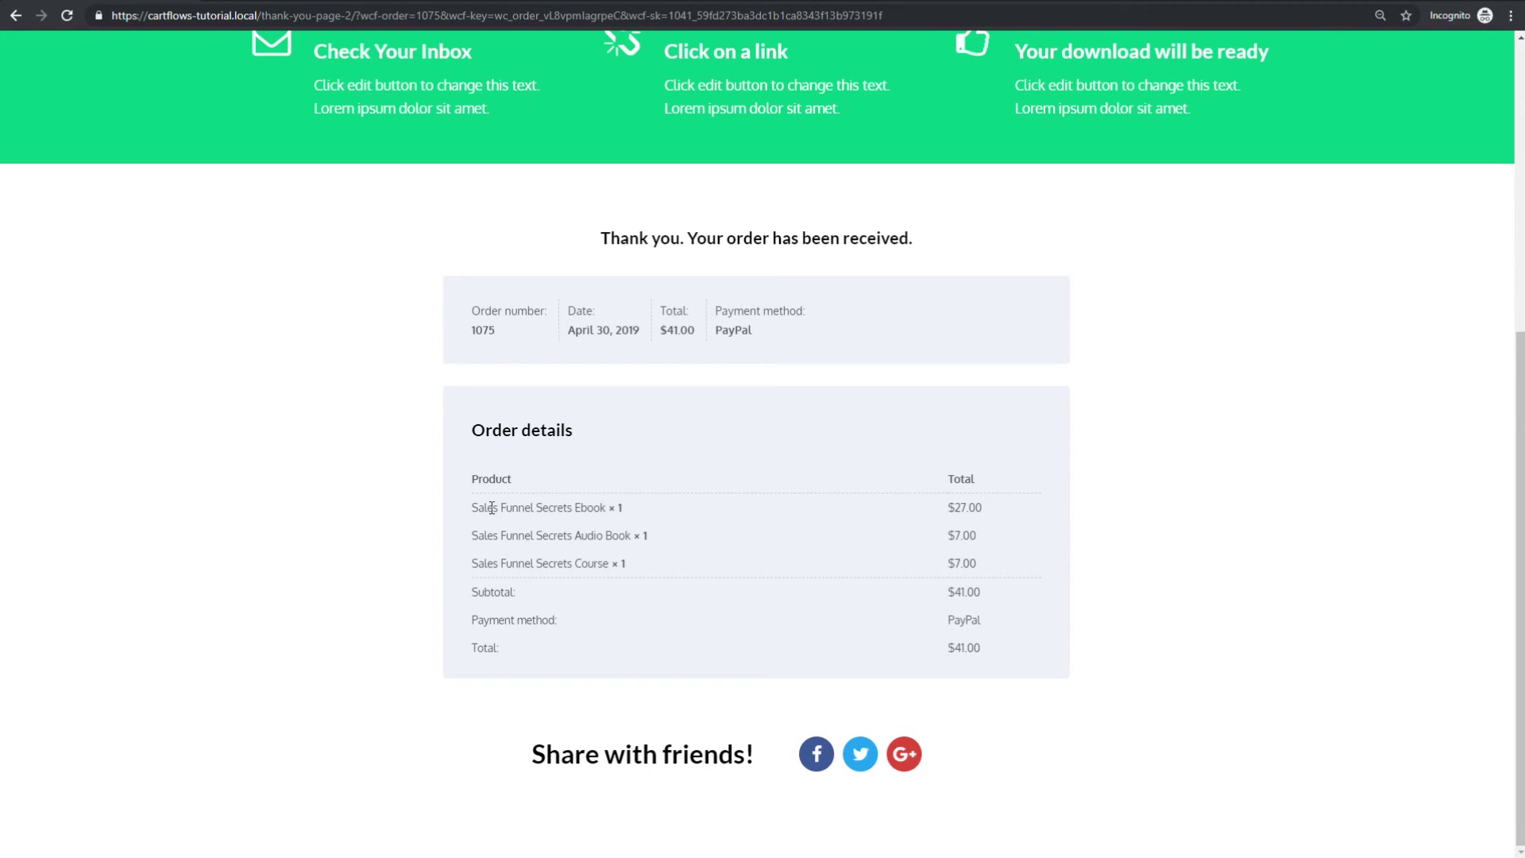
drag(475, 508, 582, 509)
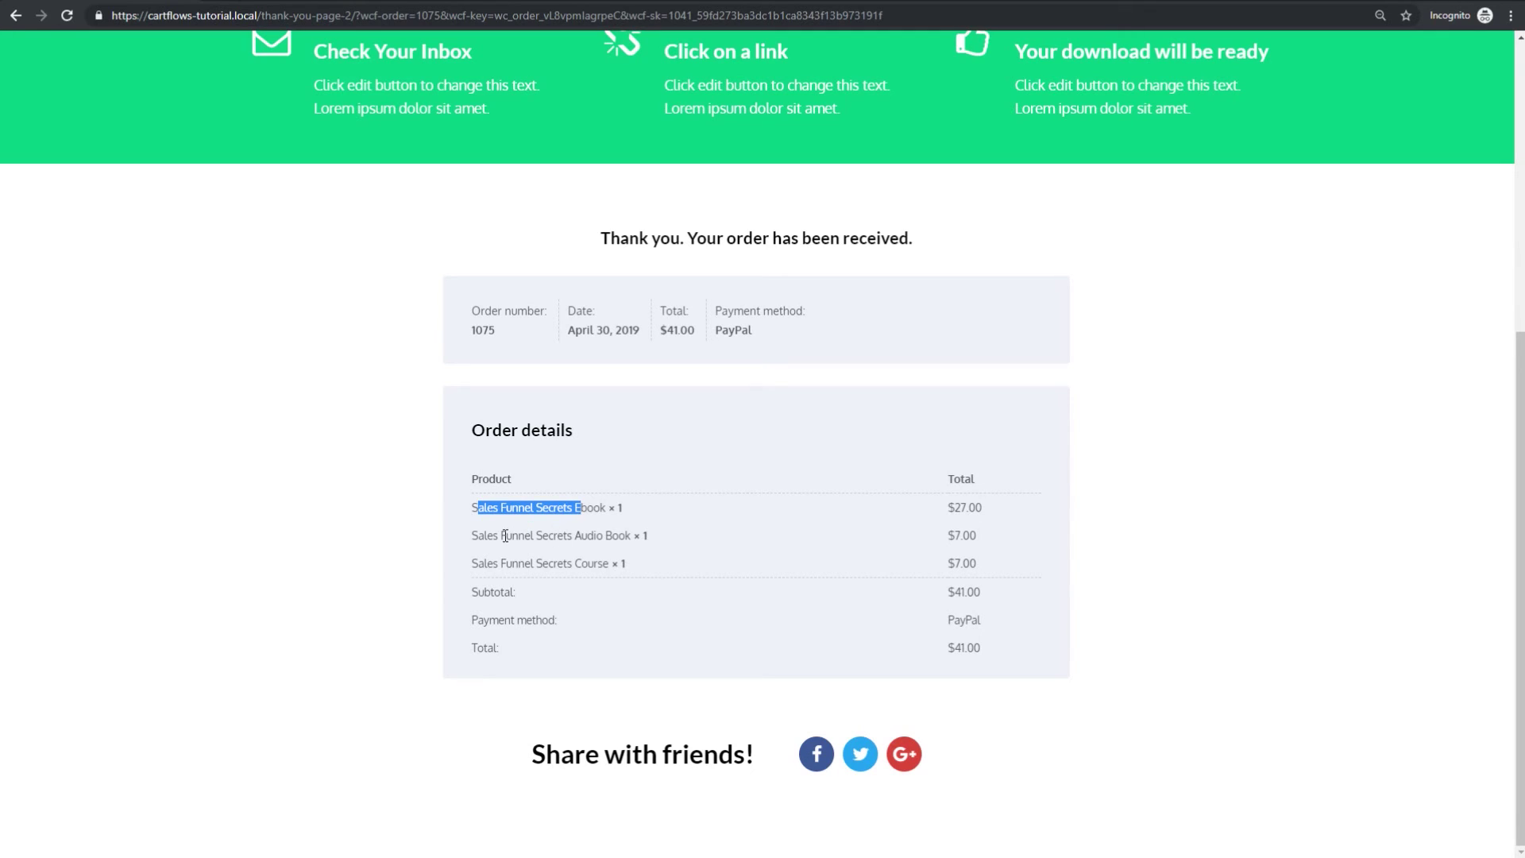
drag(502, 536, 617, 537)
drag(478, 564, 602, 563)
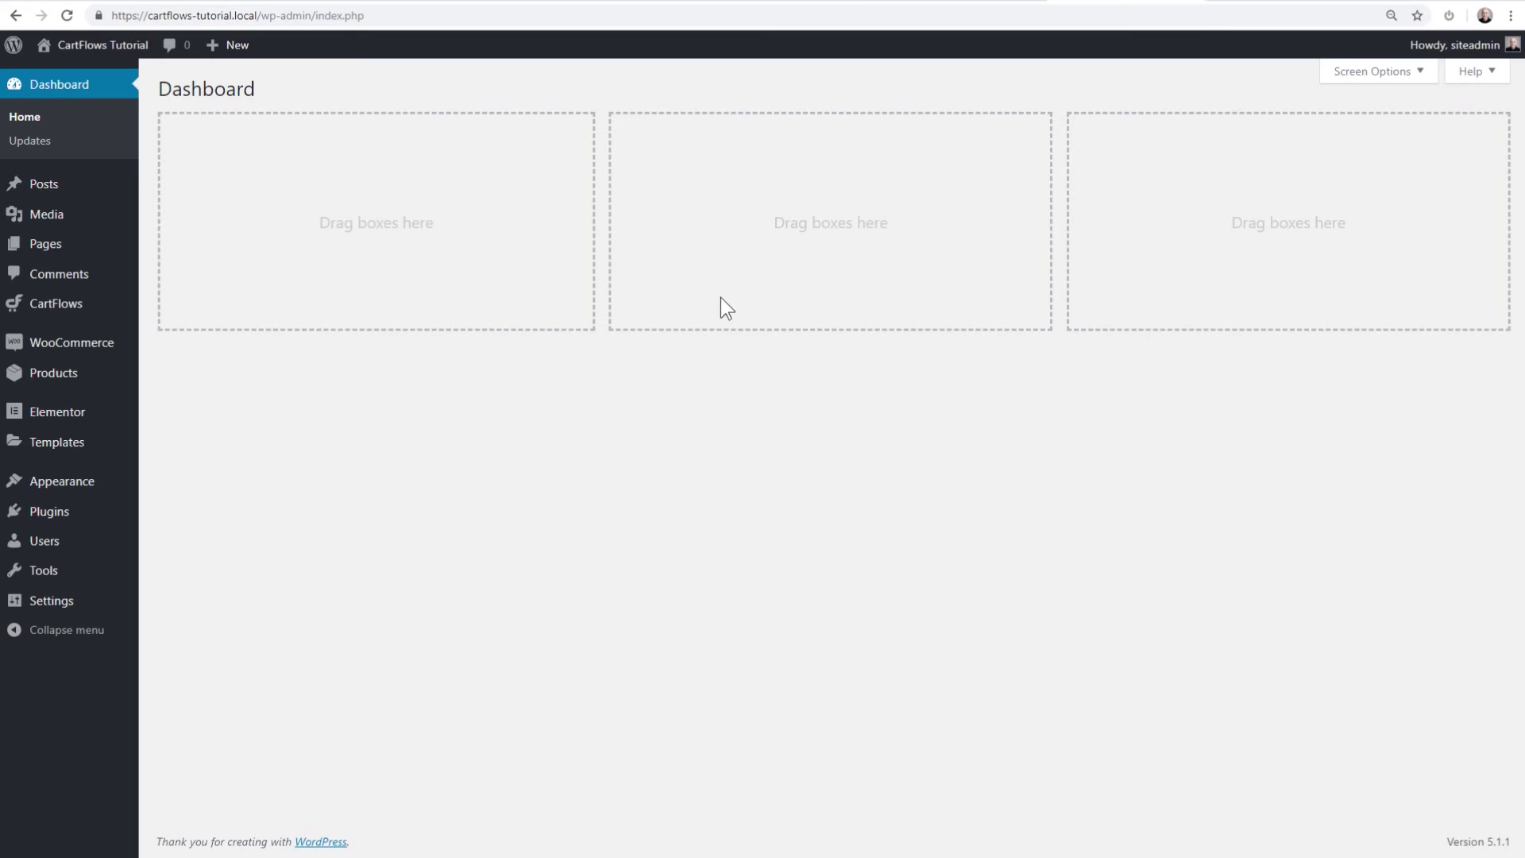
- Open All Products and highlight the Sales Funnel Secrets Course's $7.00 price
click(77, 387)
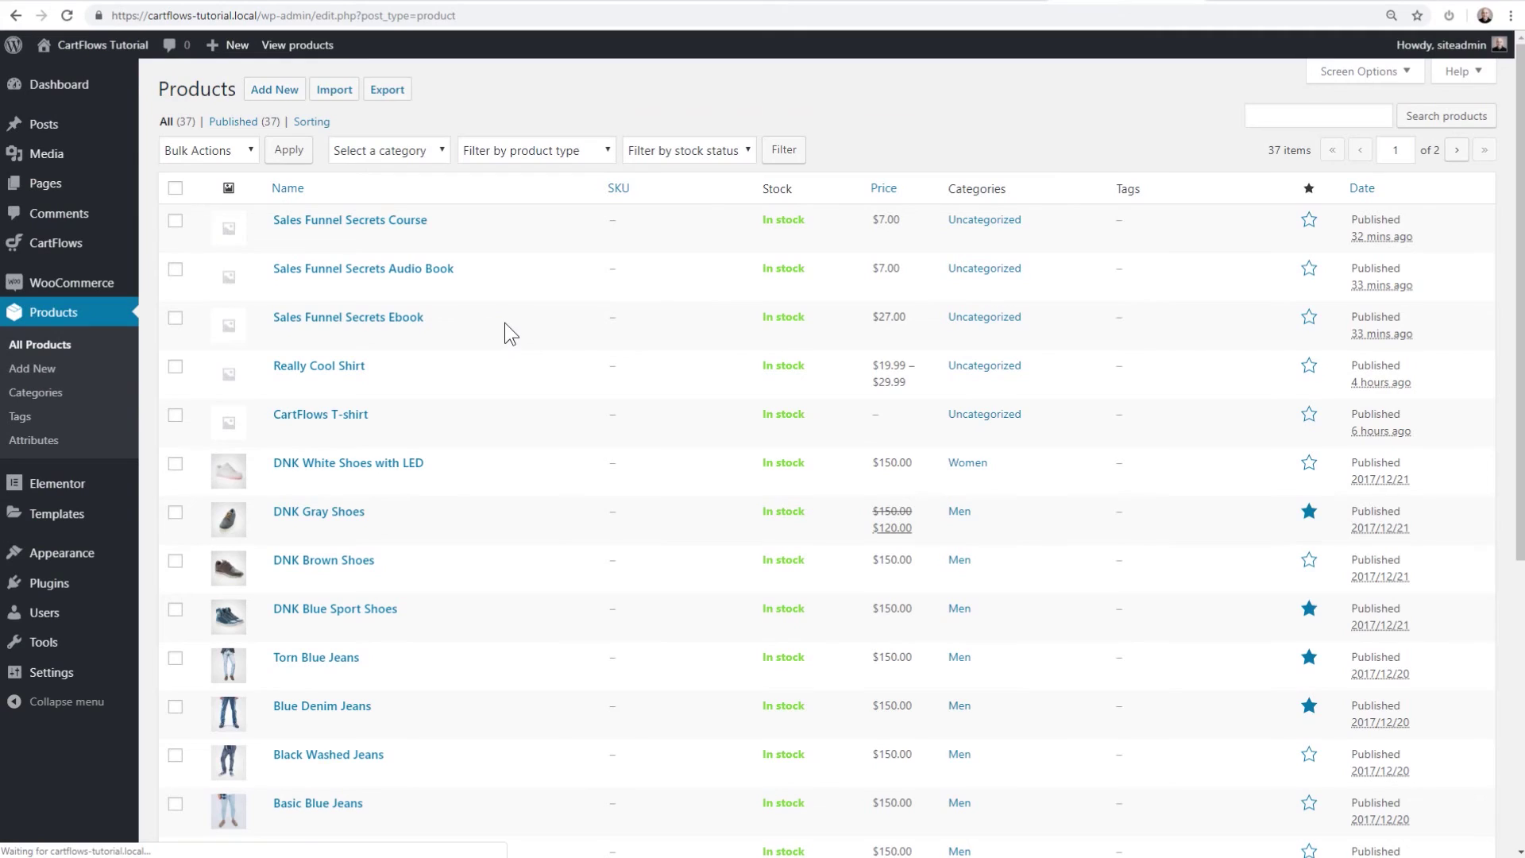
drag(903, 220, 871, 220)
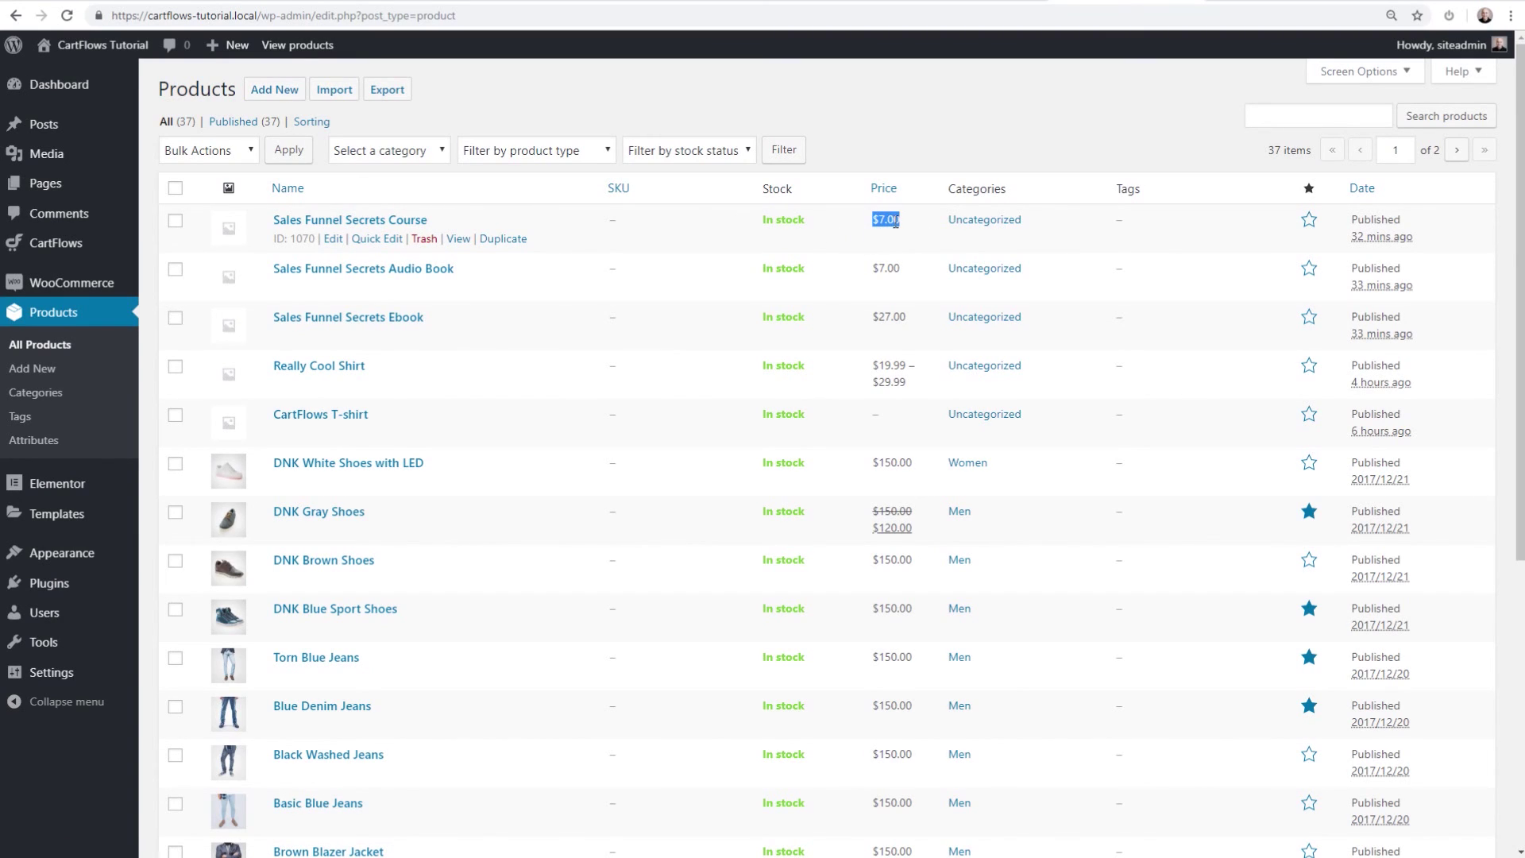